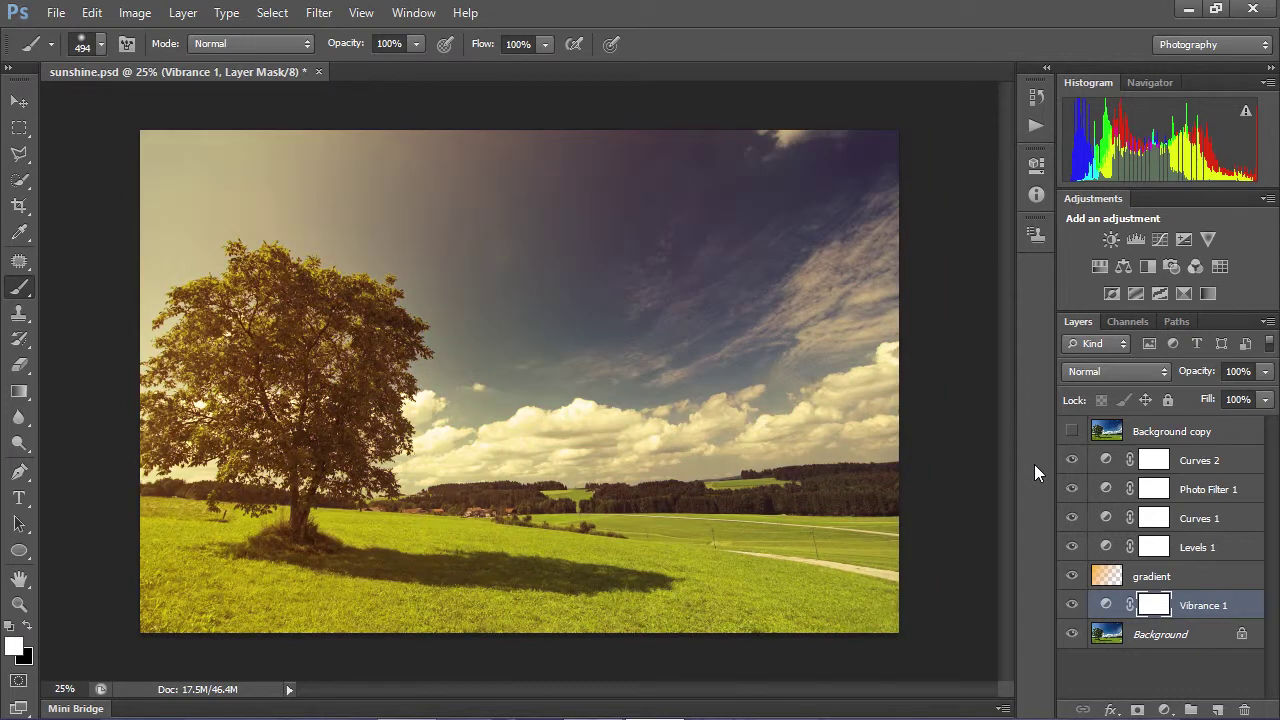
From the original photo, set the Vibrance adjustment to Vibrance -25 and Saturation +10
click(1071, 431)
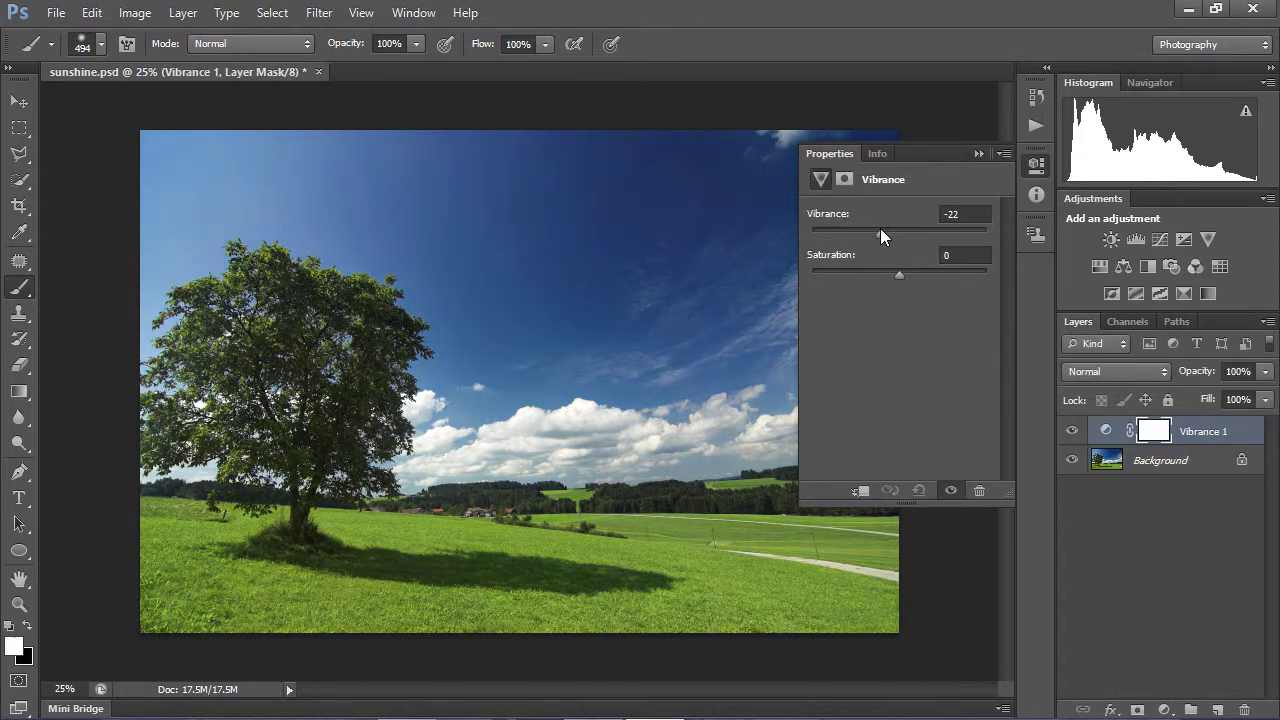
drag(880, 230, 876, 229)
drag(876, 231, 878, 231)
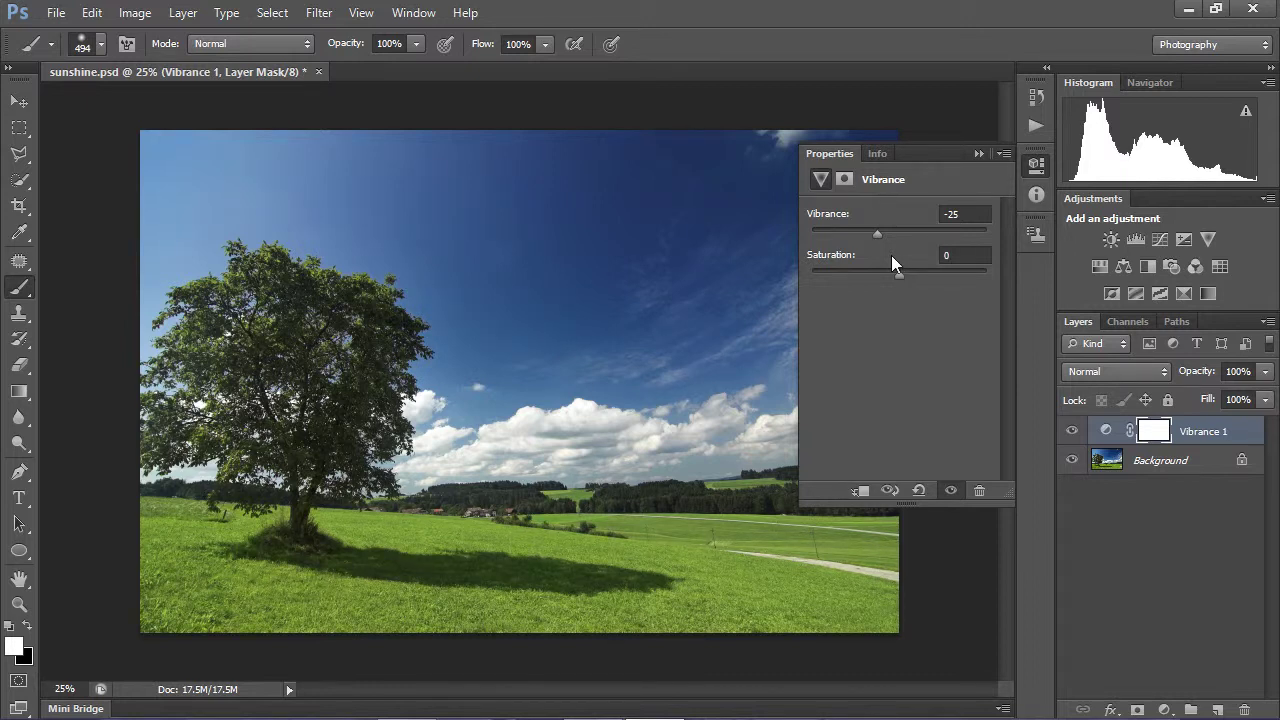
drag(899, 273, 908, 273)
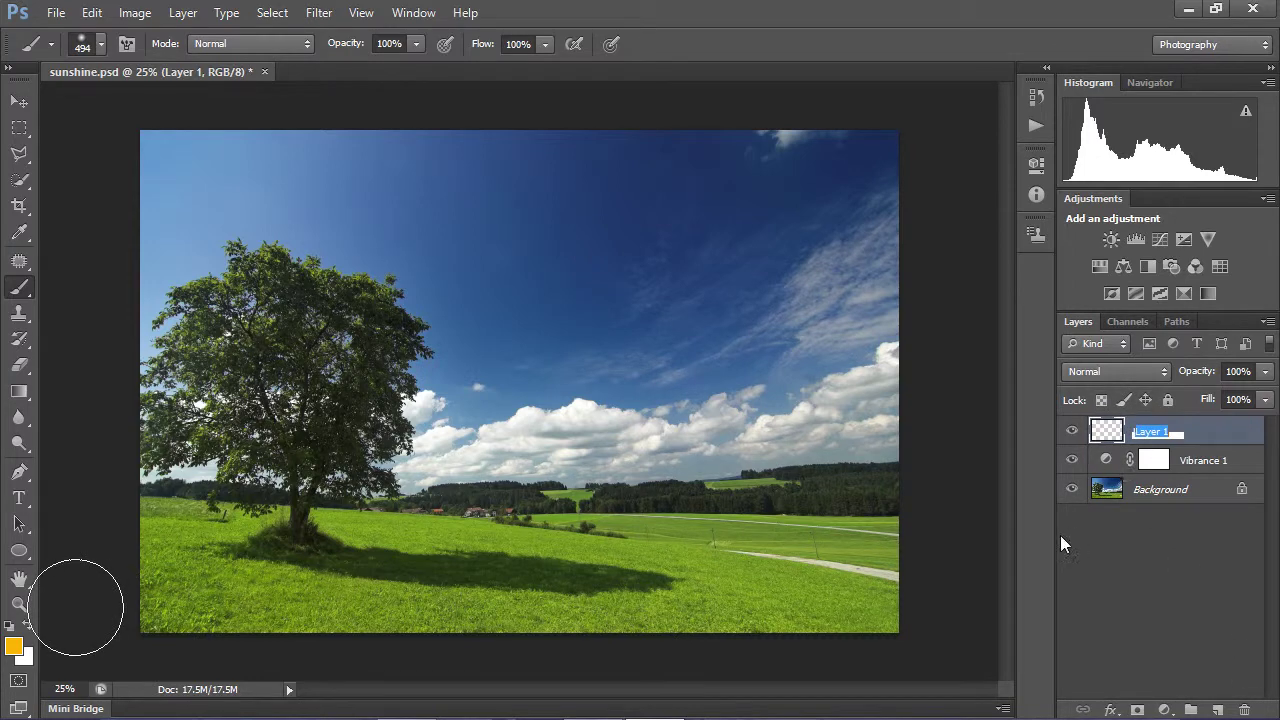
Rename Layer 1 to 'gradient'
double_click(1149, 431)
text(gradie)
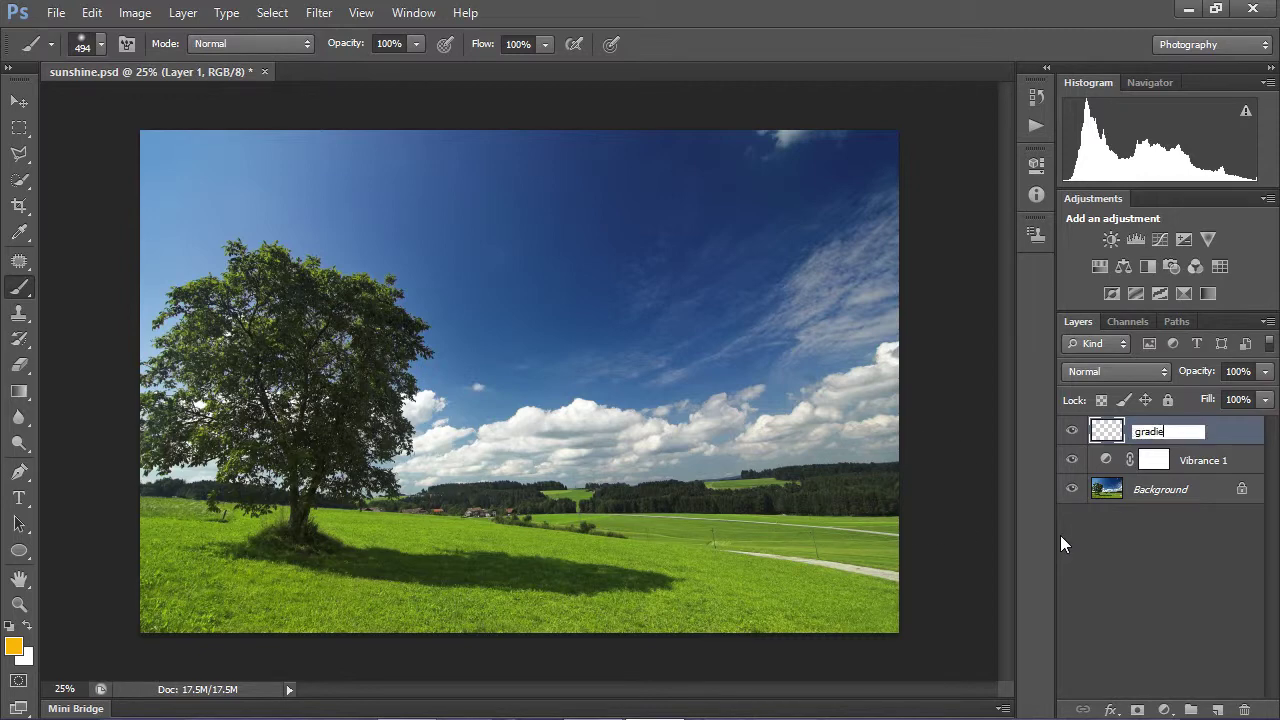
right_click(19, 391)
text(nt)
Set the Gradient Tool to run from orange #ffb400 to transparent
click(110, 387)
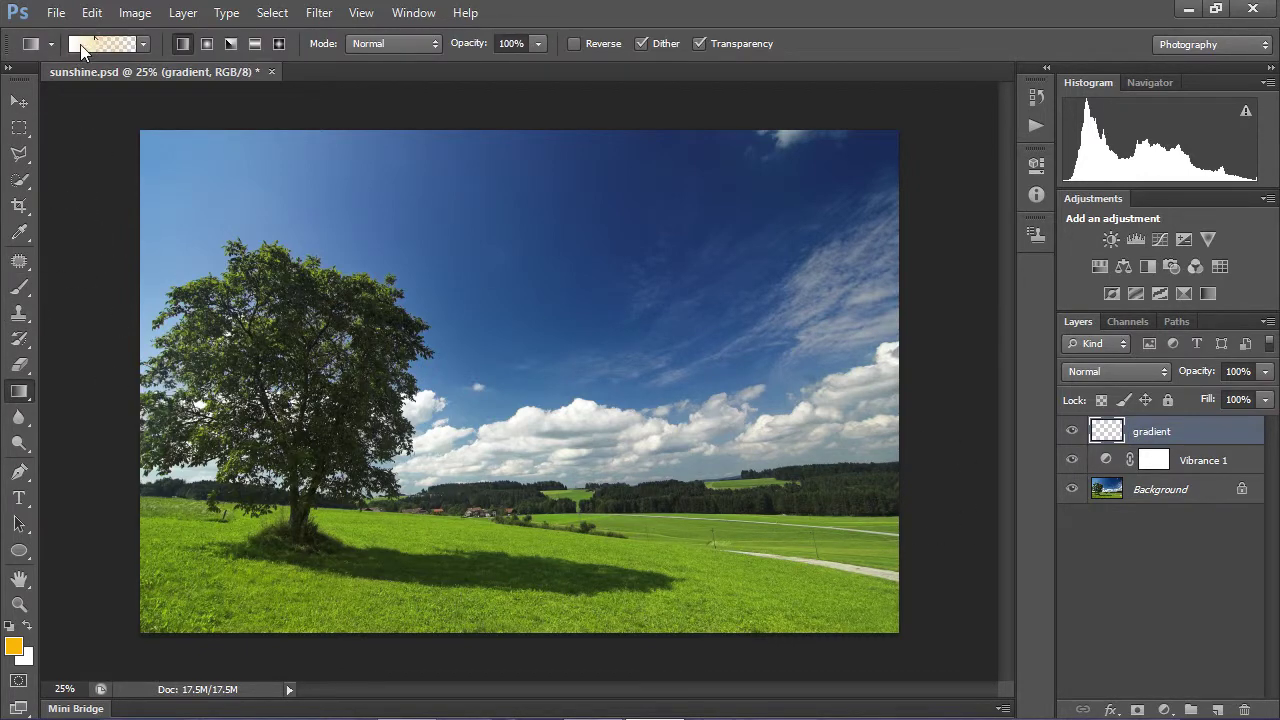
click(80, 44)
click(490, 430)
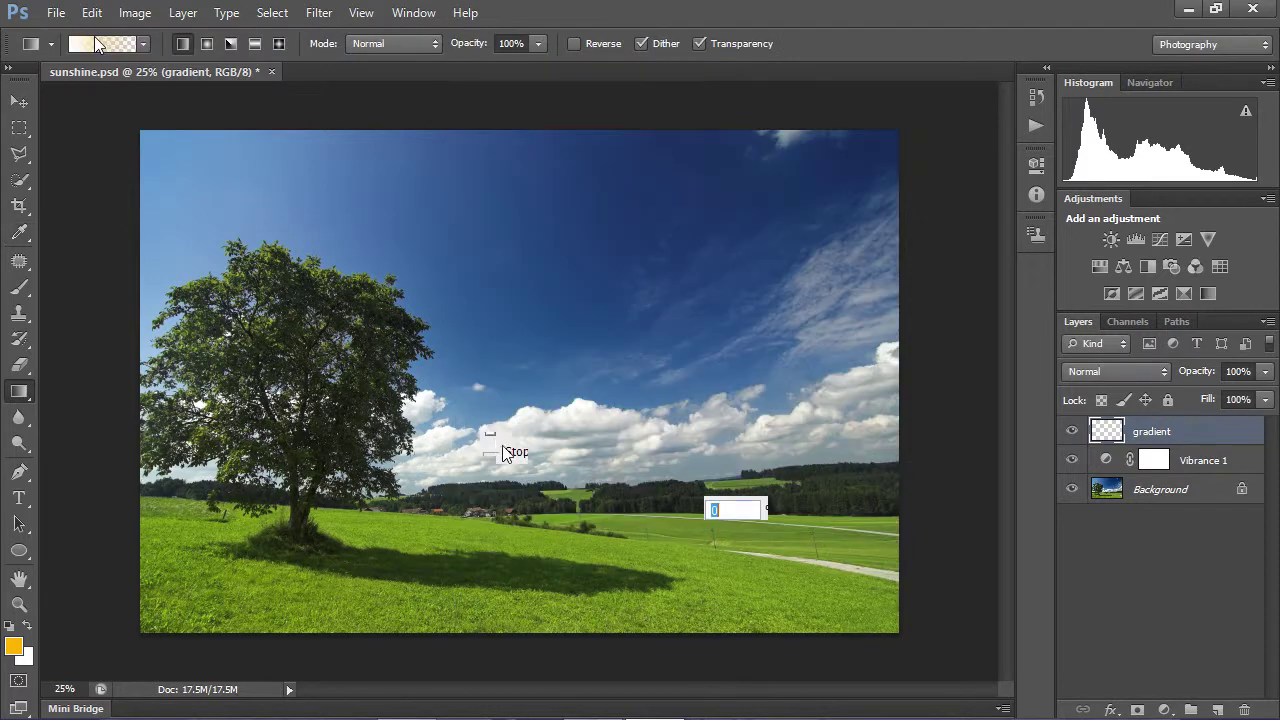
click(587, 510)
drag(806, 466, 914, 288)
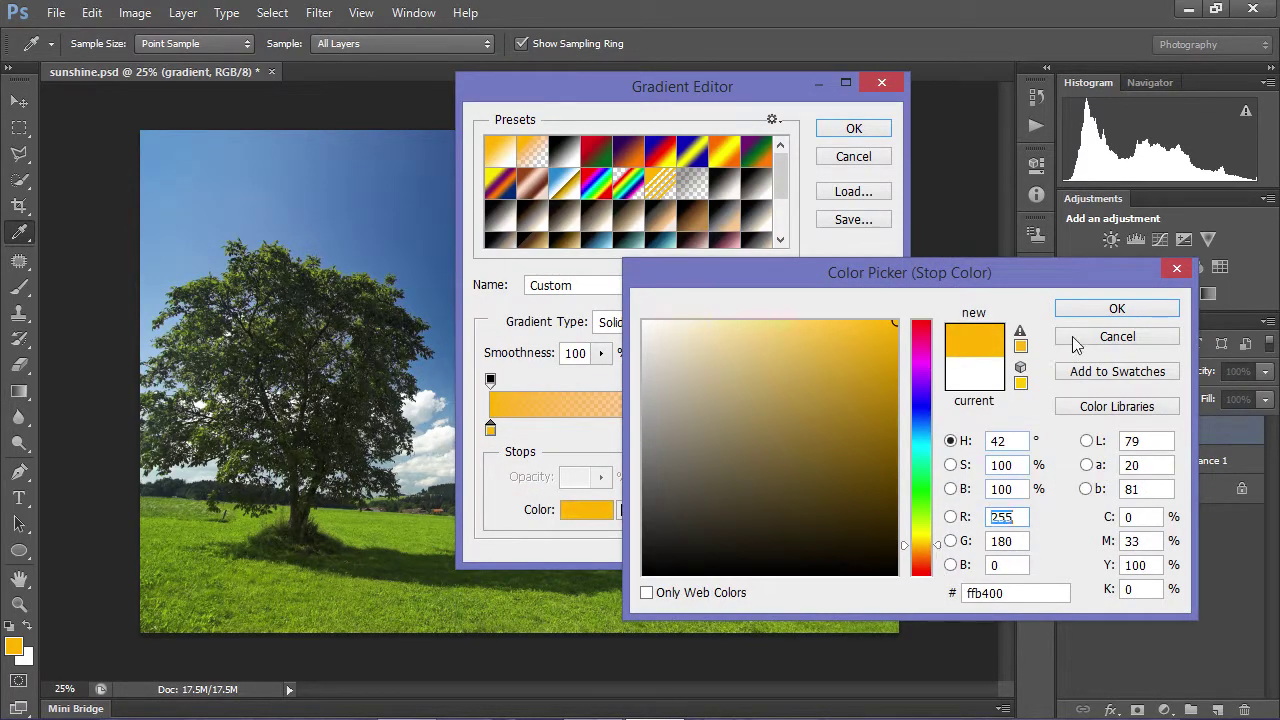
click(1090, 312)
click(824, 130)
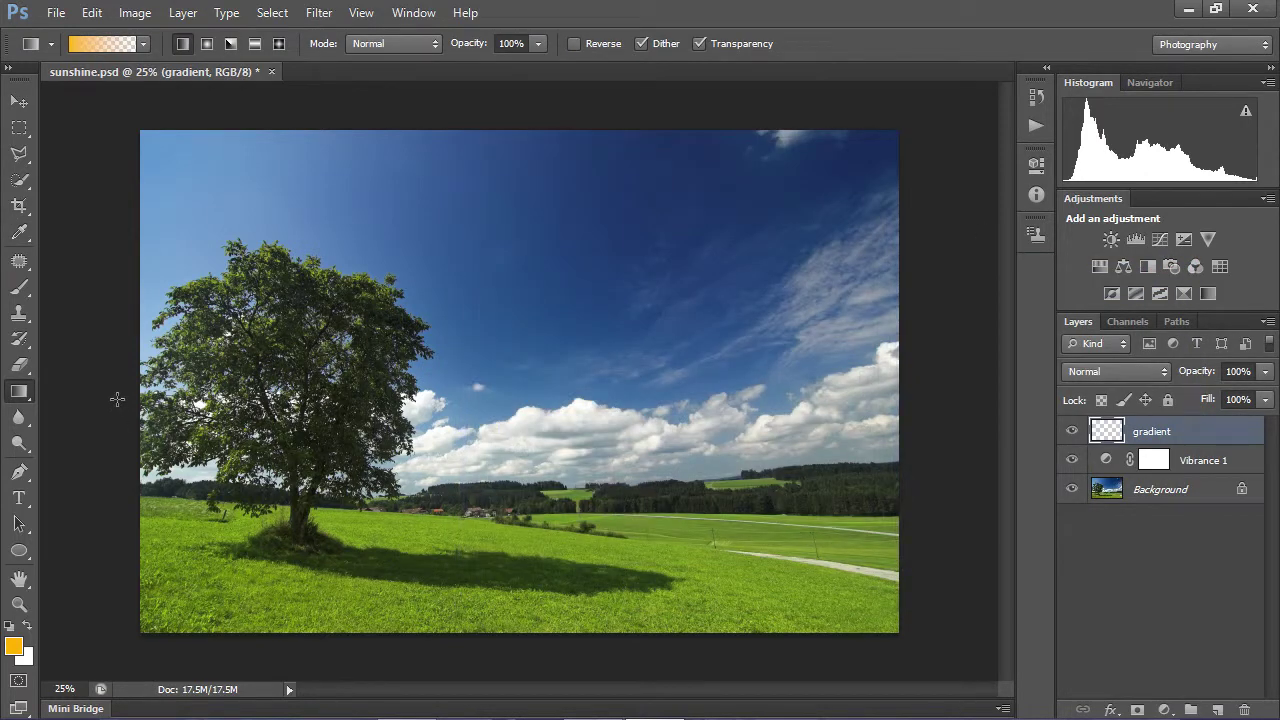
Draw the gradient inward from the left edge, try Soft Light, and return to Normal blending
drag(79, 194, 446, 328)
drag(446, 328, 446, 328)
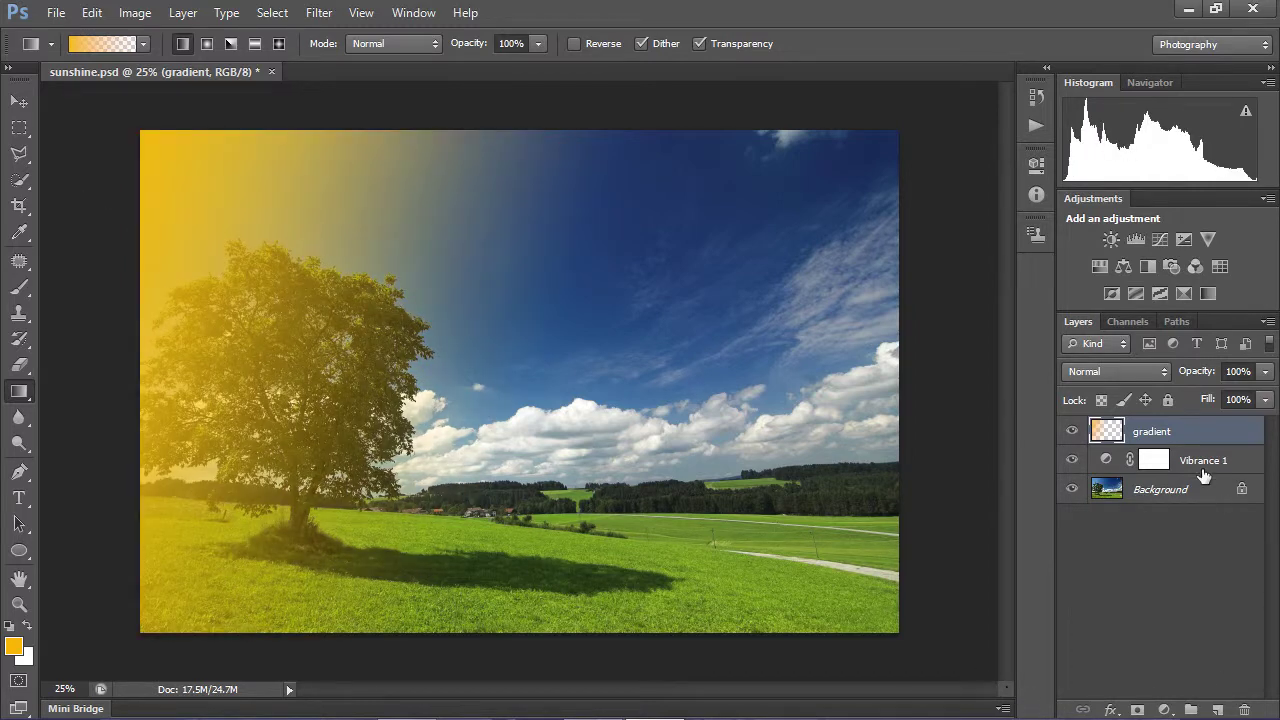
click(1139, 368)
click(1139, 370)
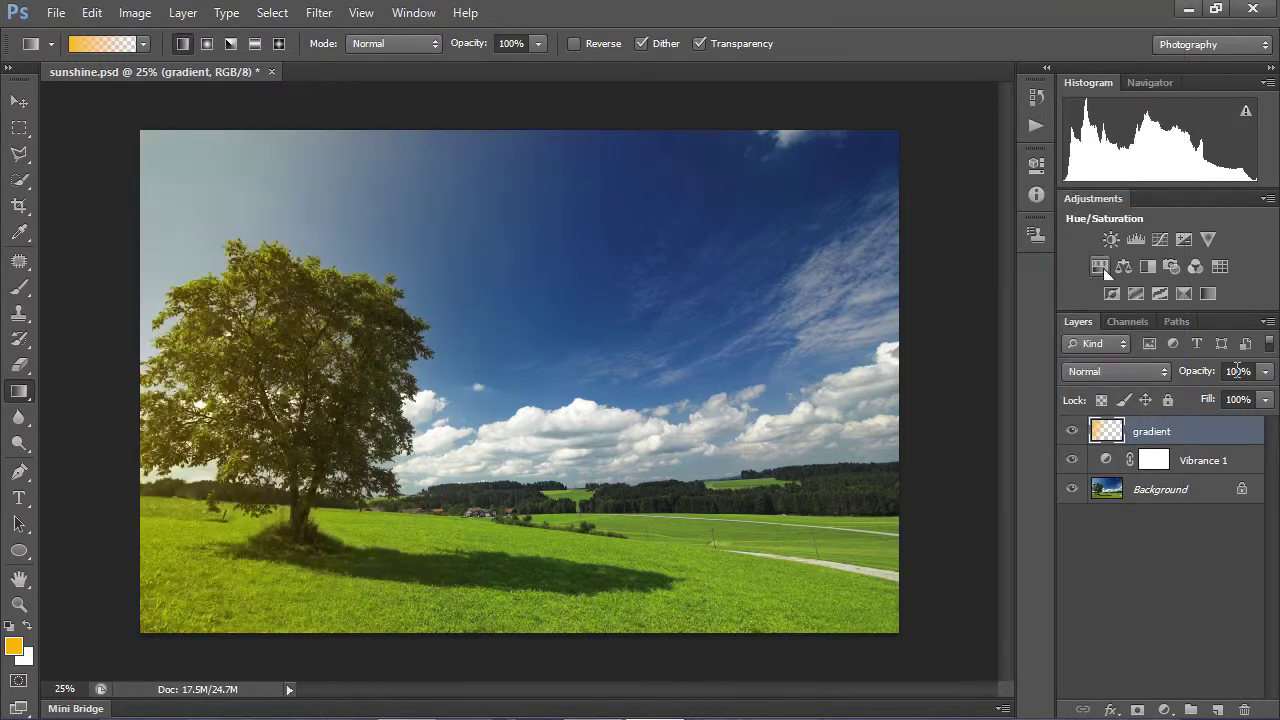
click(1126, 367)
click(1121, 271)
click(1123, 366)
click(1123, 366)
scroll(1123, 366, down, 1)
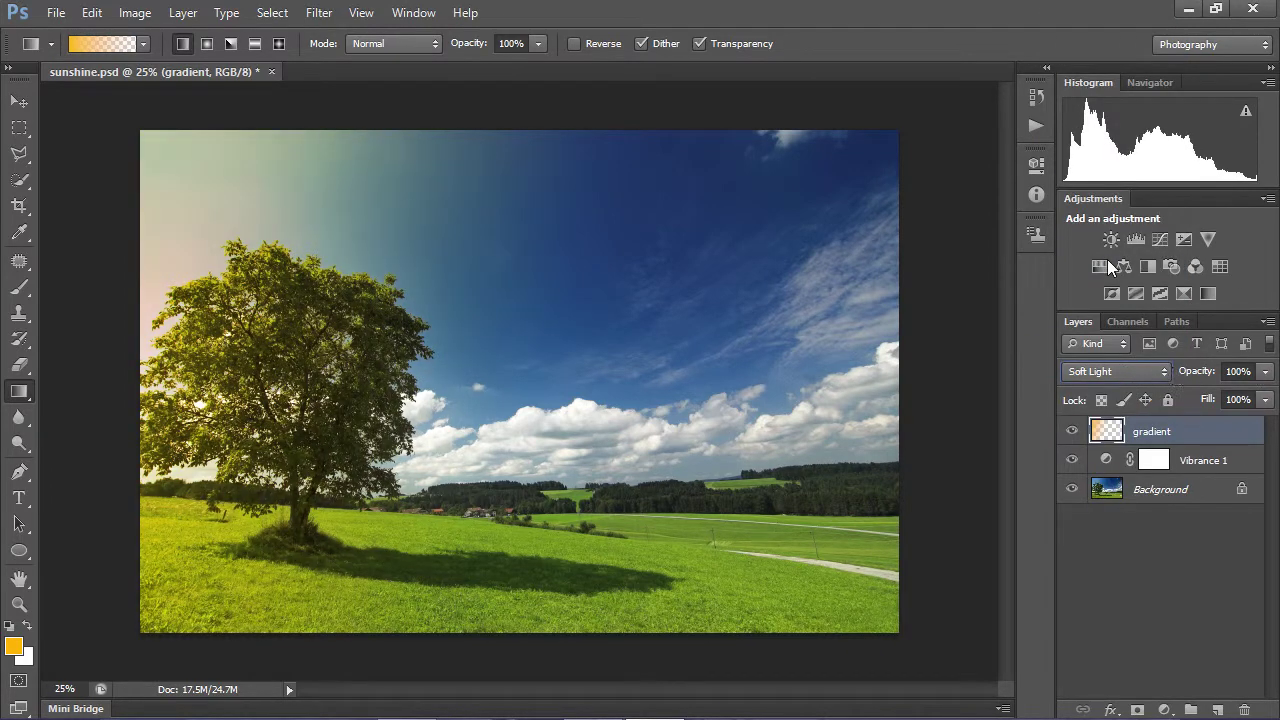
click(1137, 371)
click(1085, 10)
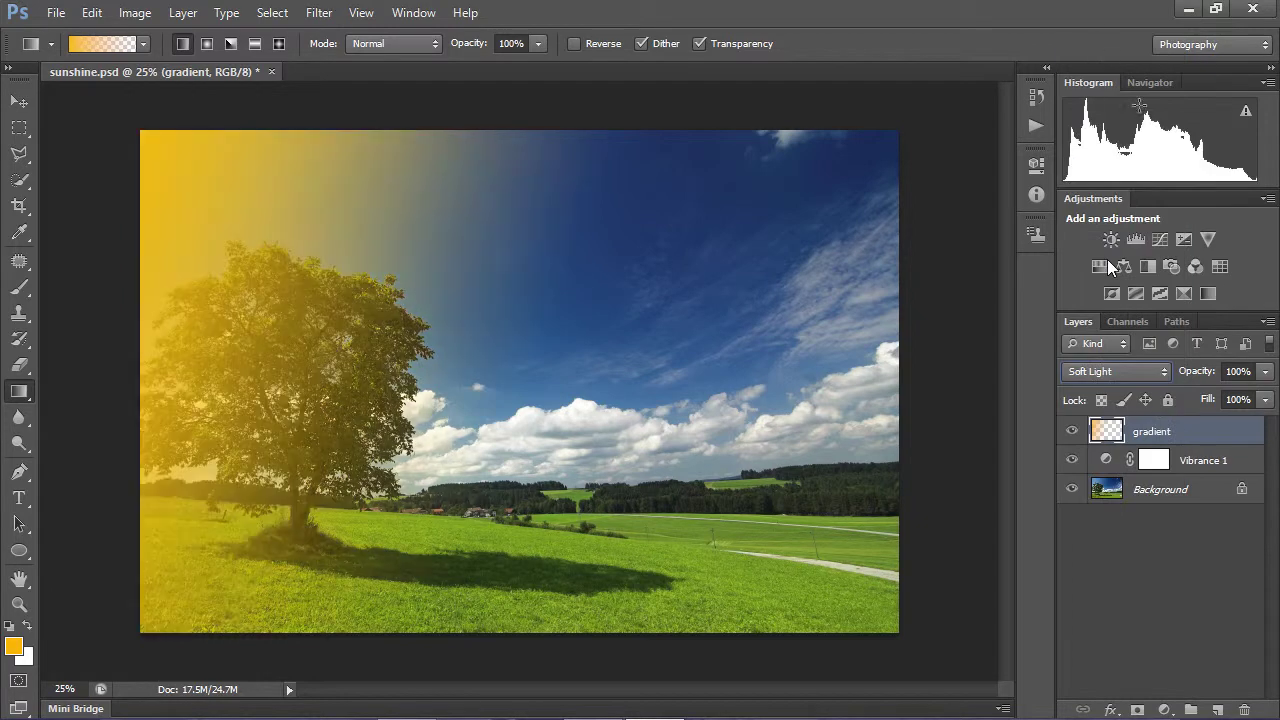
Set the gradient layer's opacity to 50% and deselect the layers
click(1268, 378)
drag(1268, 371, 1214, 391)
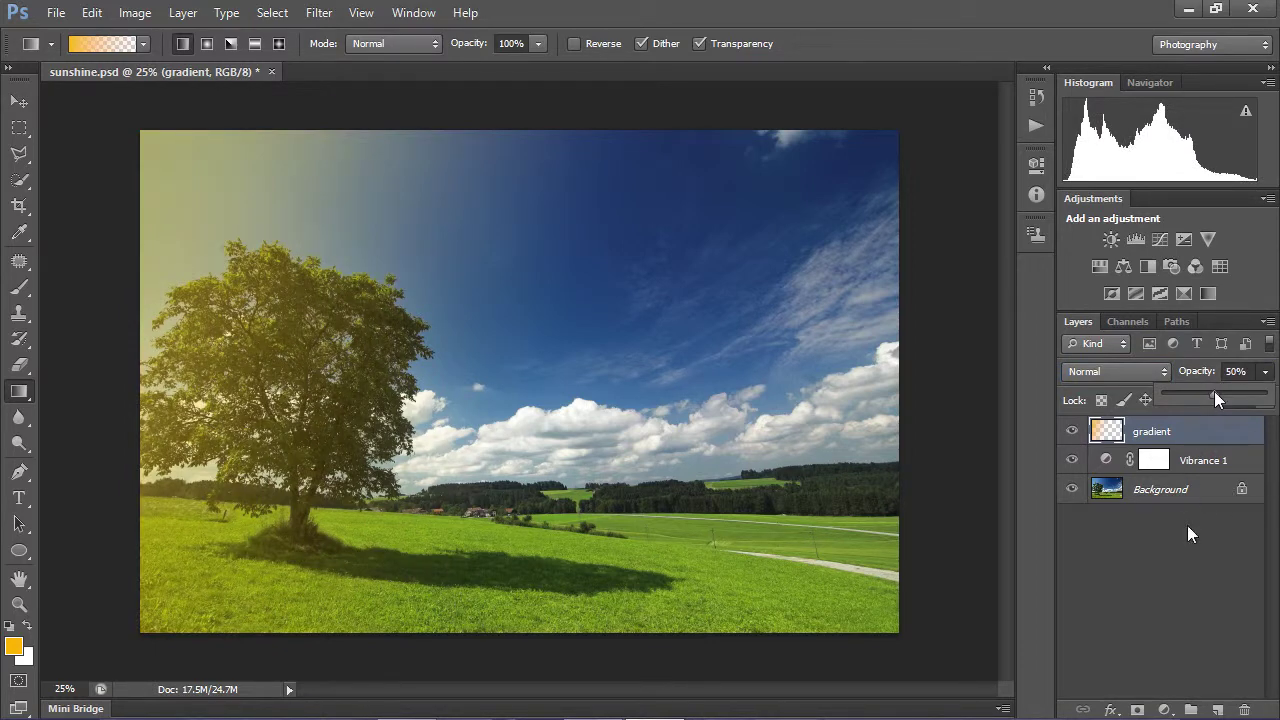
click(1109, 369)
key(Escape)
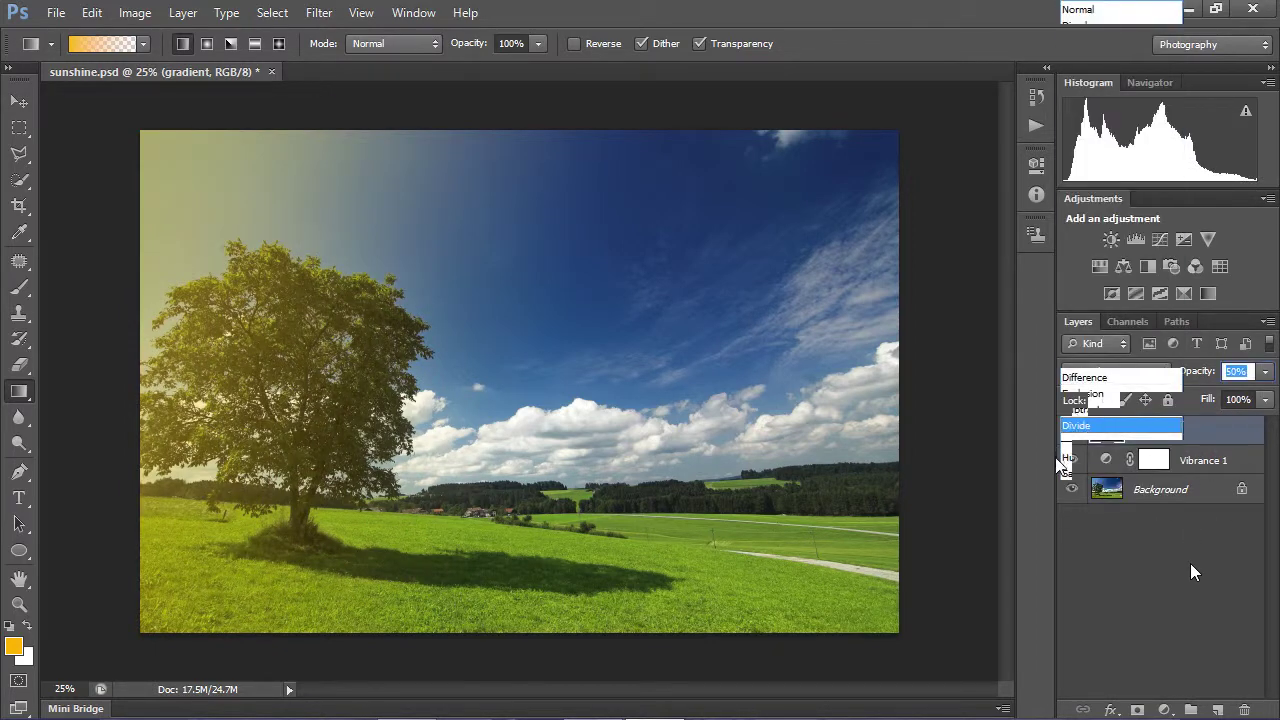
click(1185, 570)
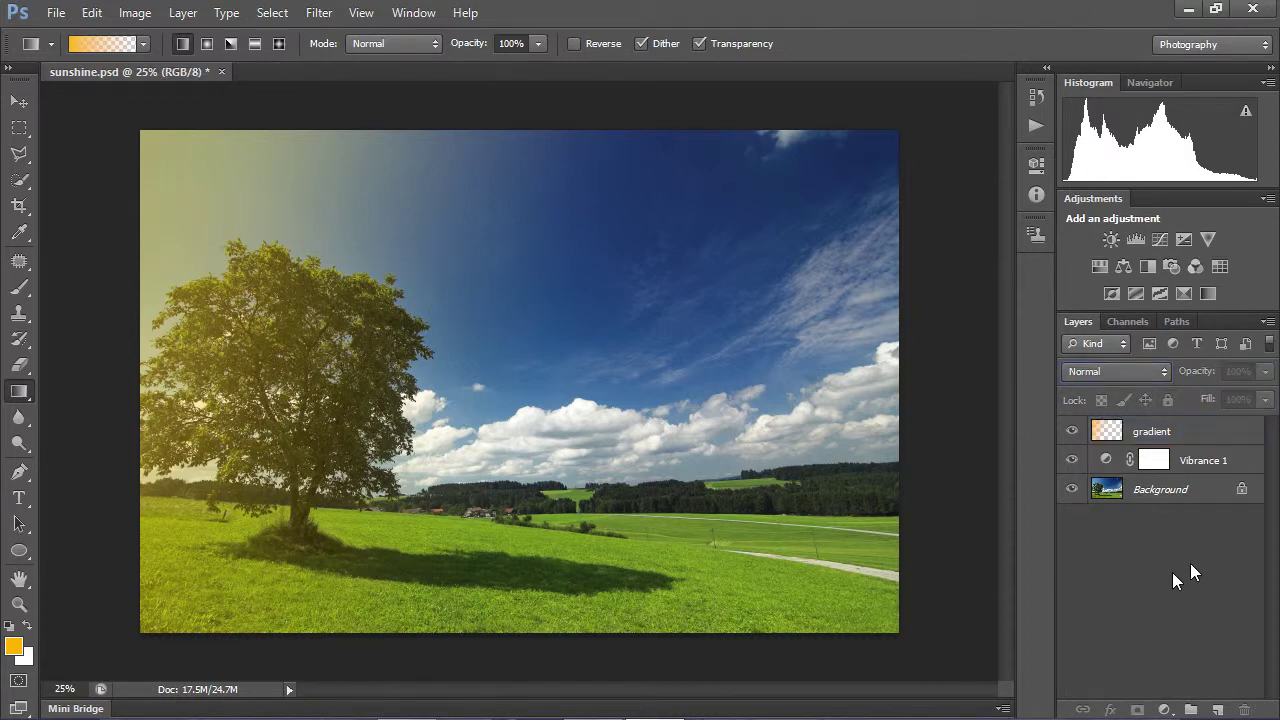
click(1174, 566)
Add a Levels adjustment above the gradient, adjusting RGB midtones and lifting Red midtones to 1.23
click(1164, 709)
click(1135, 373)
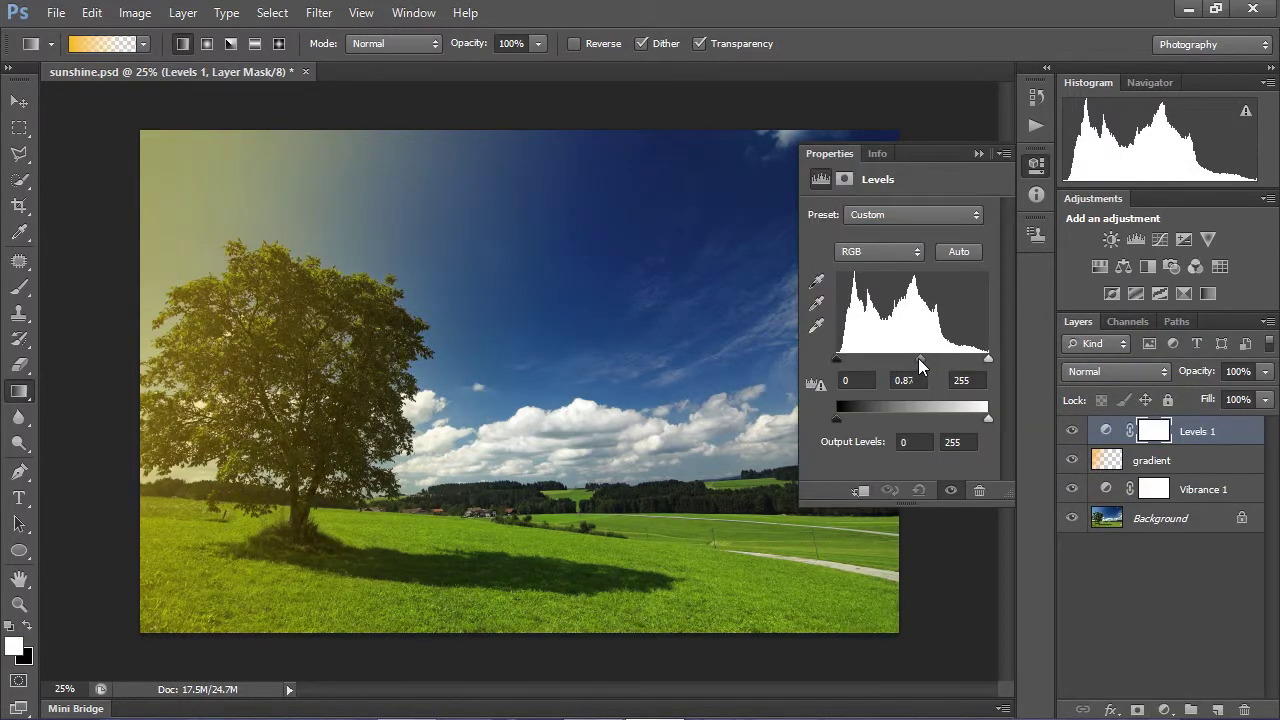
drag(912, 366, 905, 358)
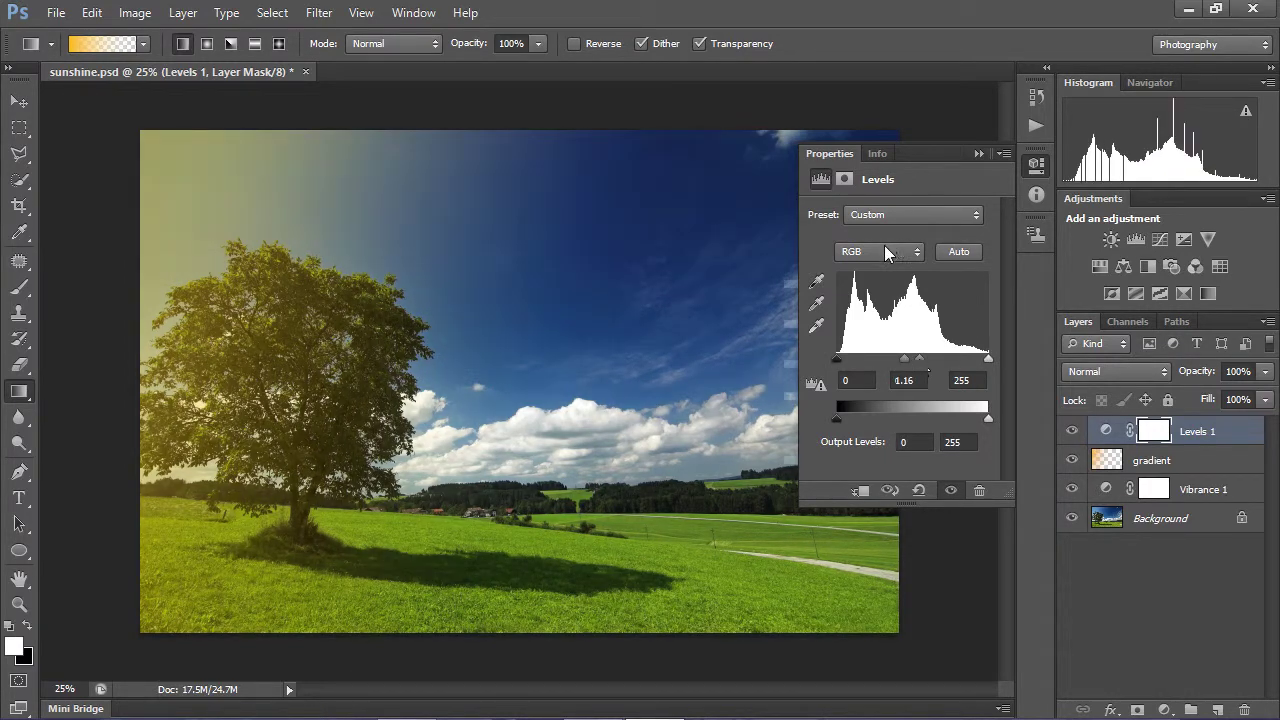
click(880, 251)
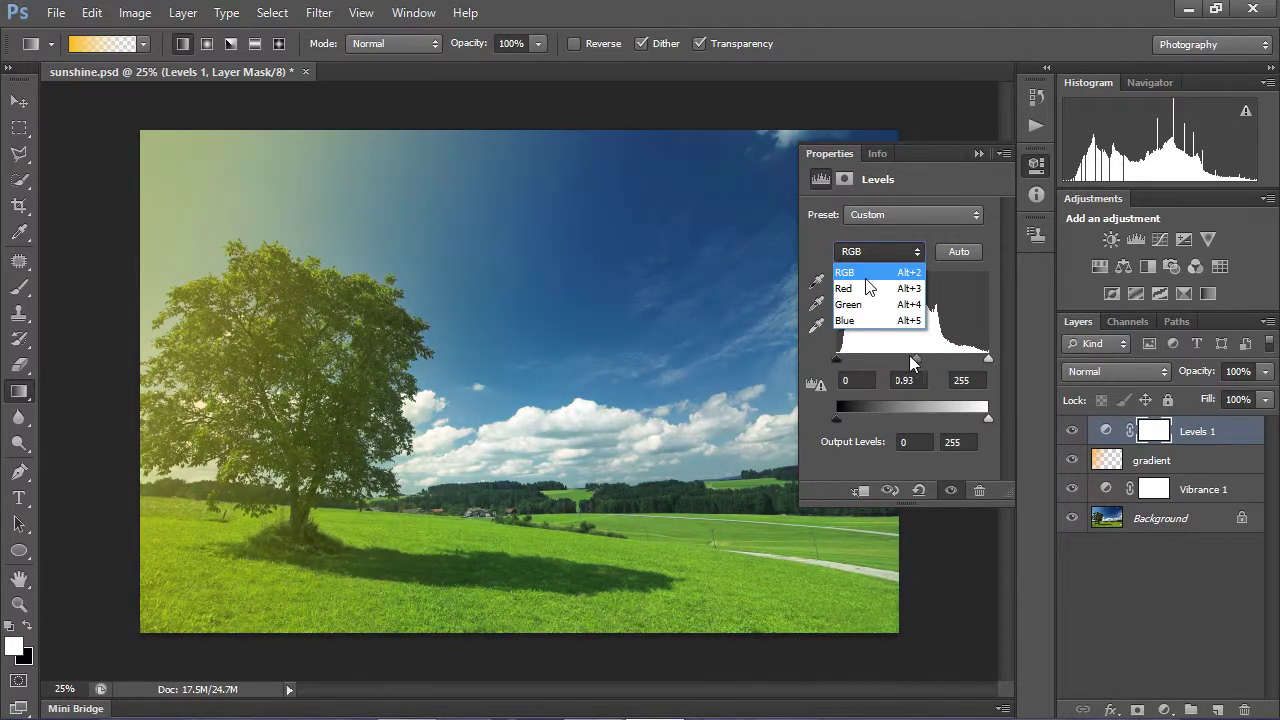
click(866, 288)
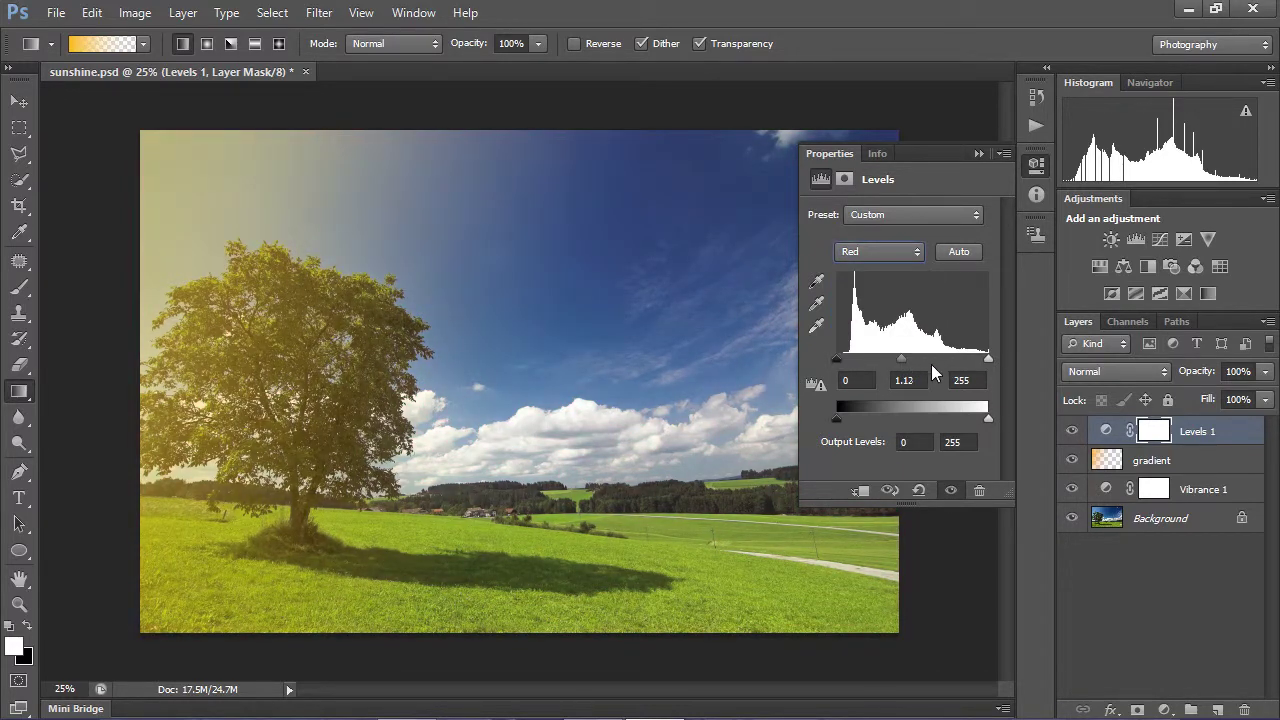
drag(906, 360, 901, 360)
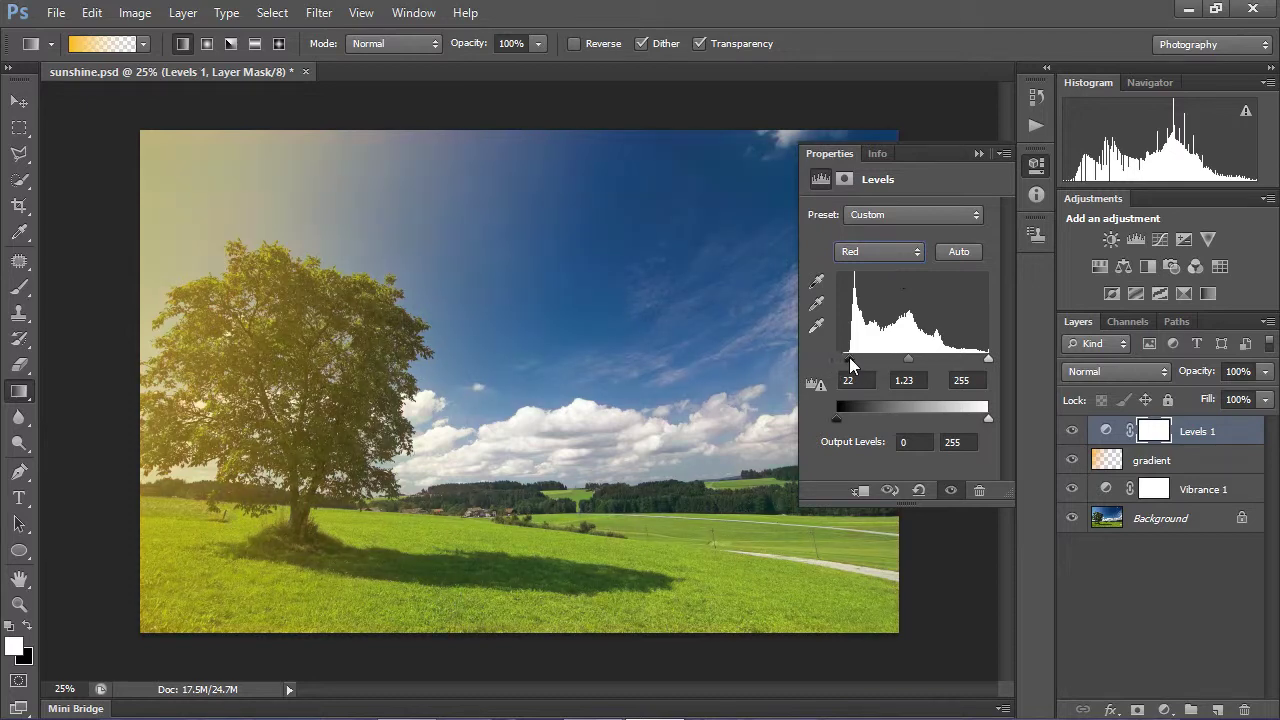
Keep the Red black point at 0 and add a Curves adjustment layer above Levels 1
click(880, 251)
click(860, 287)
drag(837, 360, 837, 360)
click(880, 251)
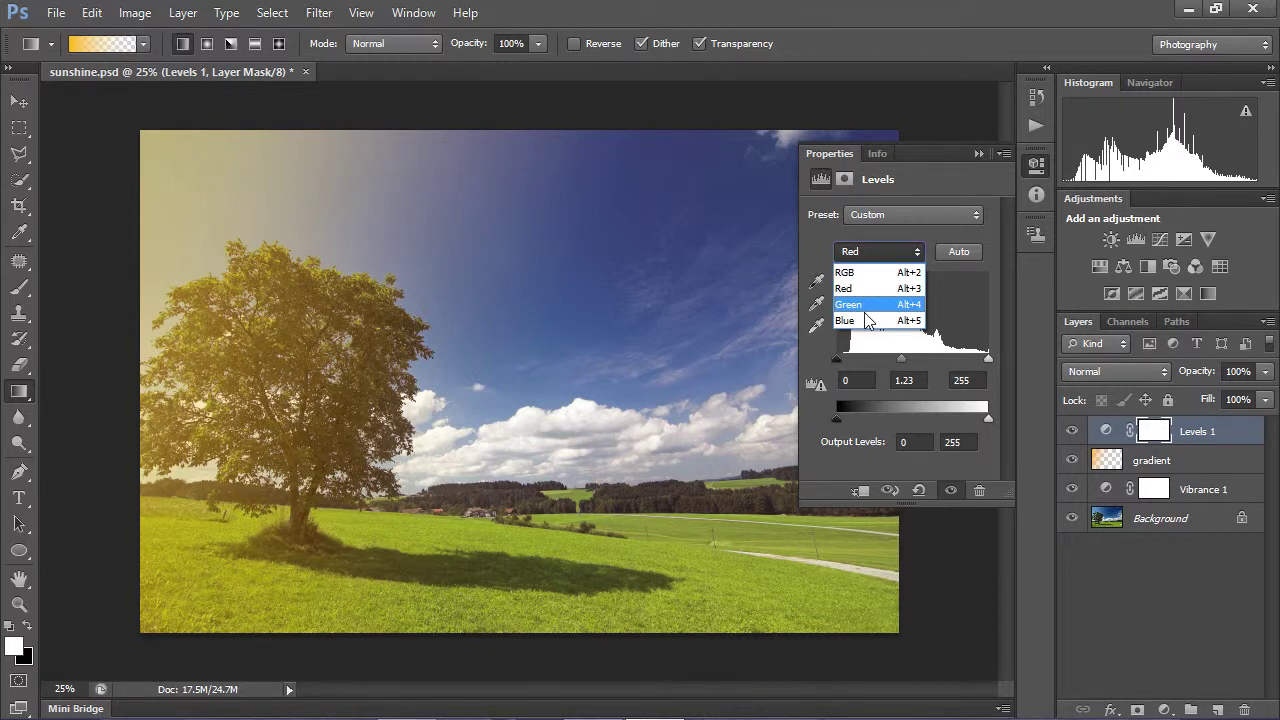
click(1036, 165)
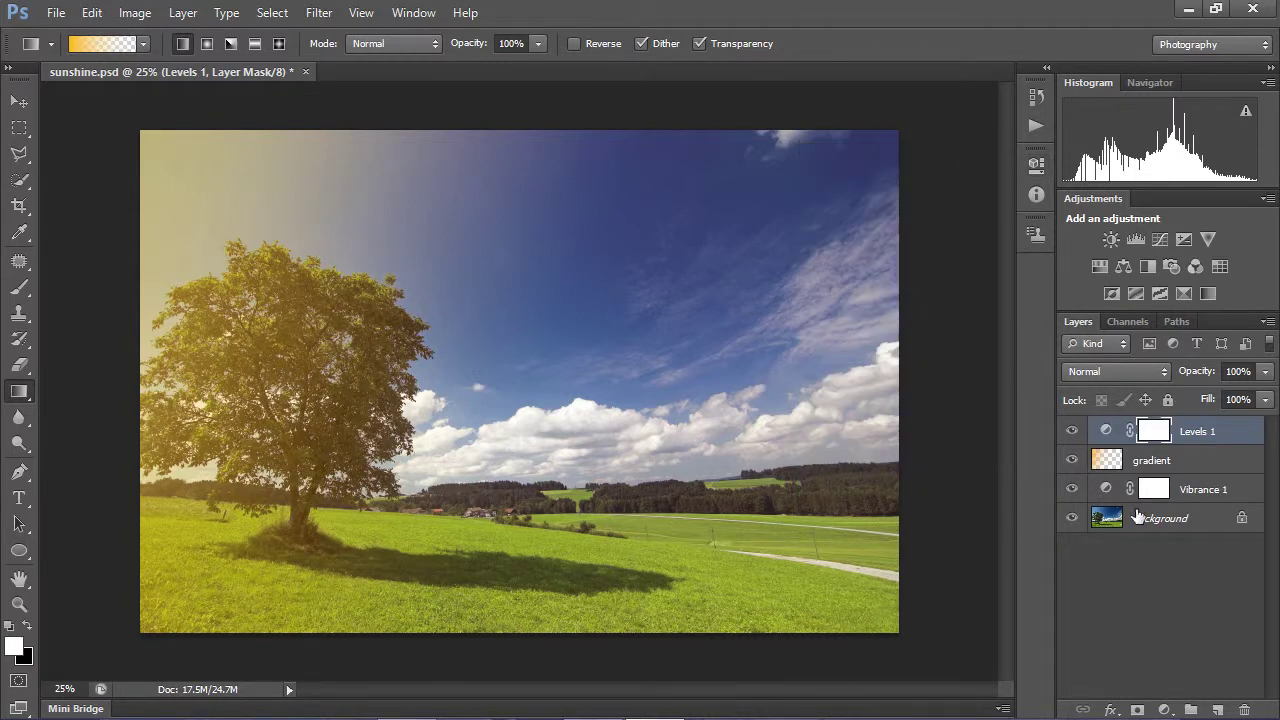
click(1164, 709)
click(1110, 398)
Pull the Curves 1 Blue channel down to output 143 at input 162
click(890, 240)
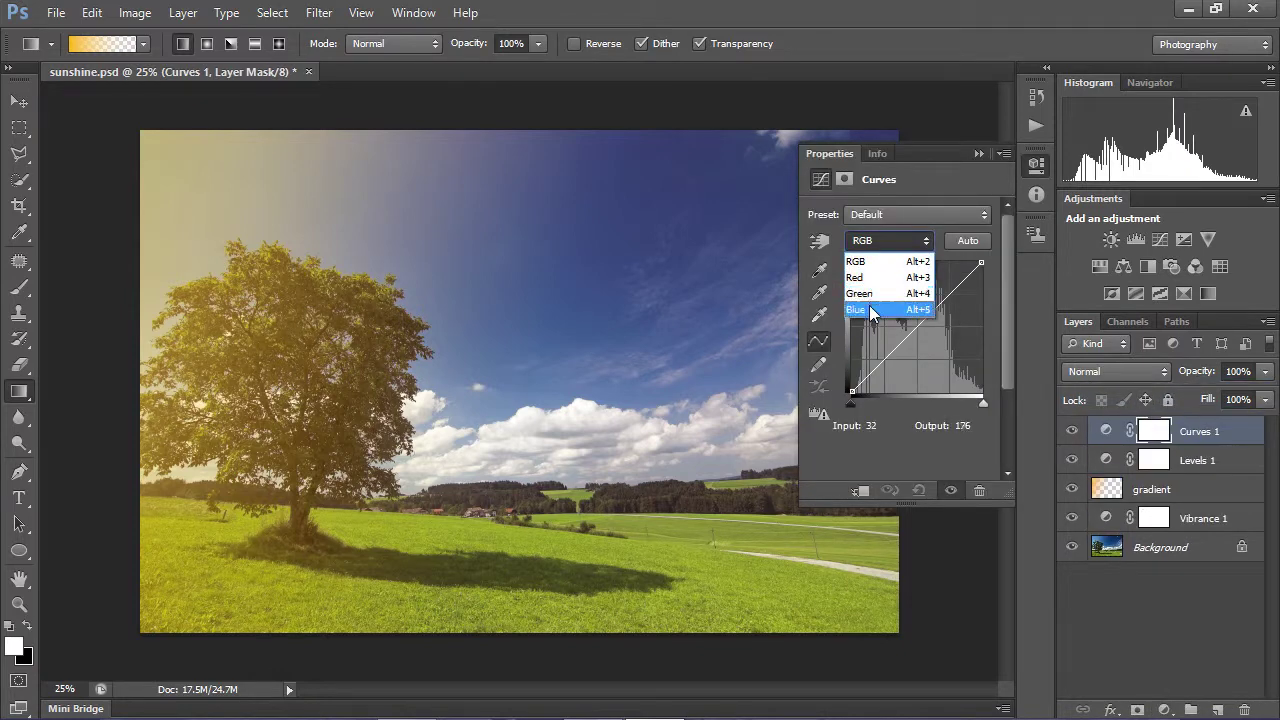
click(870, 295)
key(alt+2)
key(alt+5)
drag(981, 263, 997, 297)
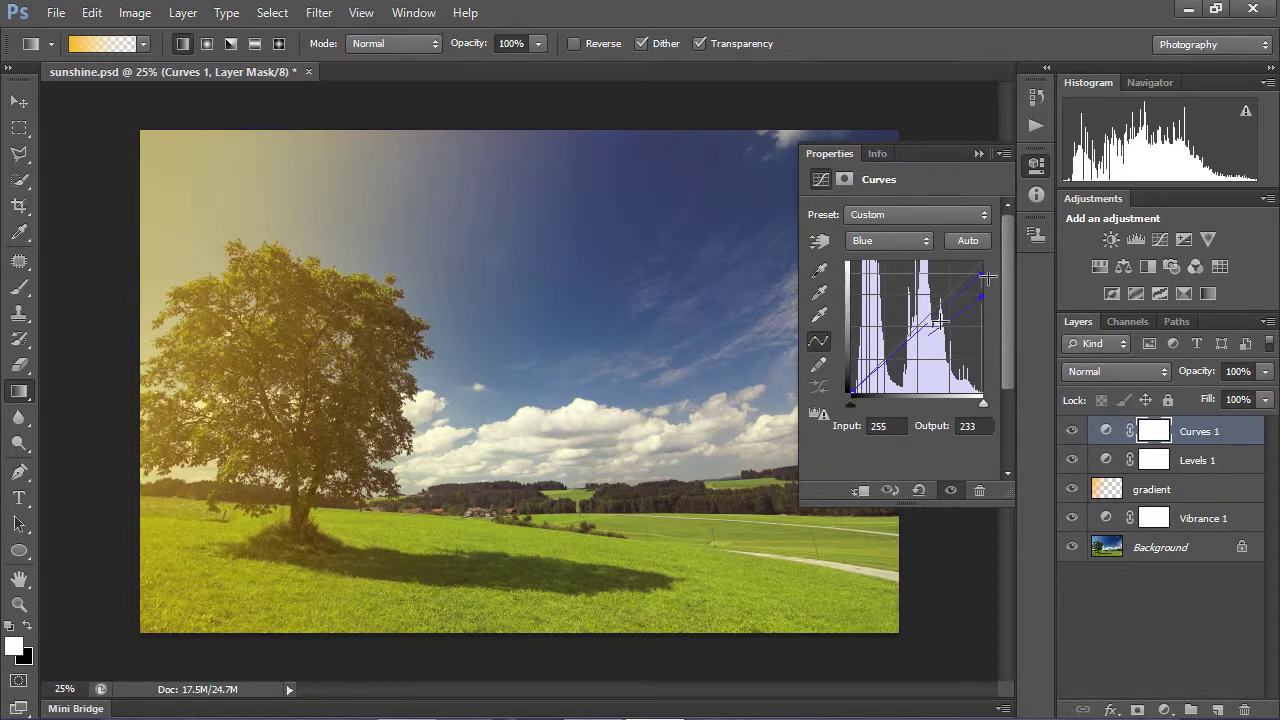
drag(982, 298, 987, 275)
drag(983, 268, 982, 297)
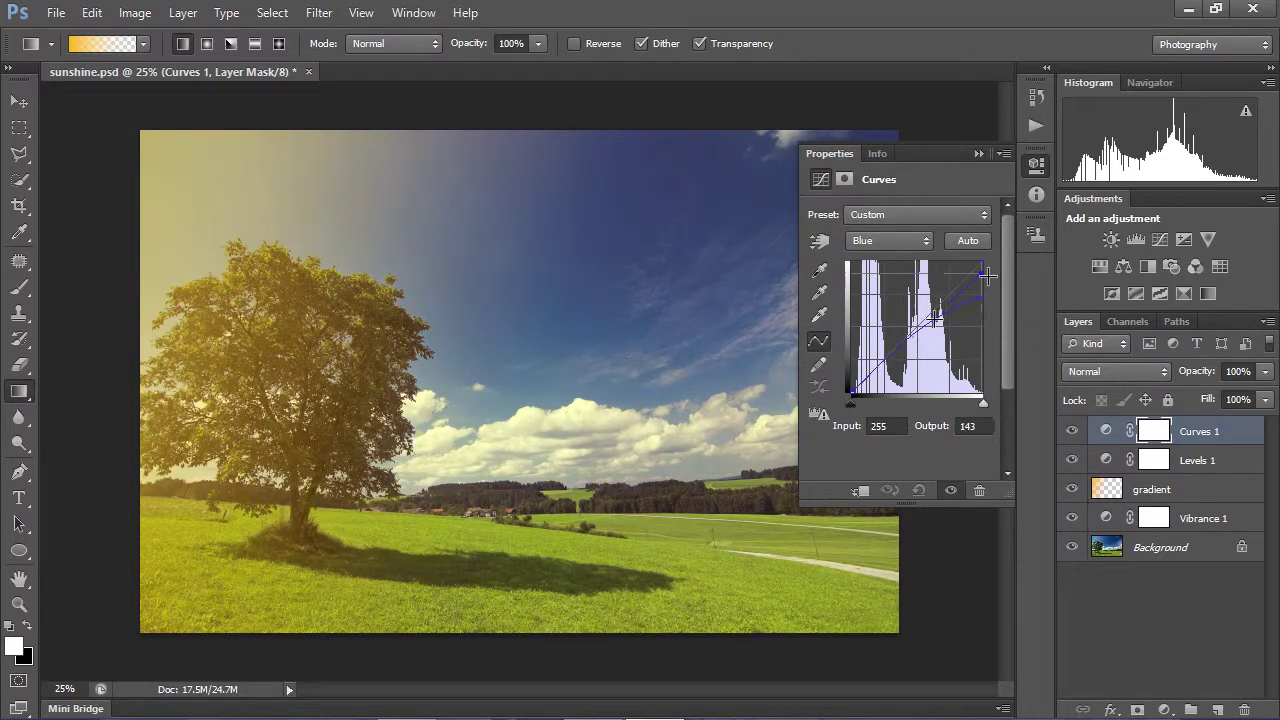
click(935, 318)
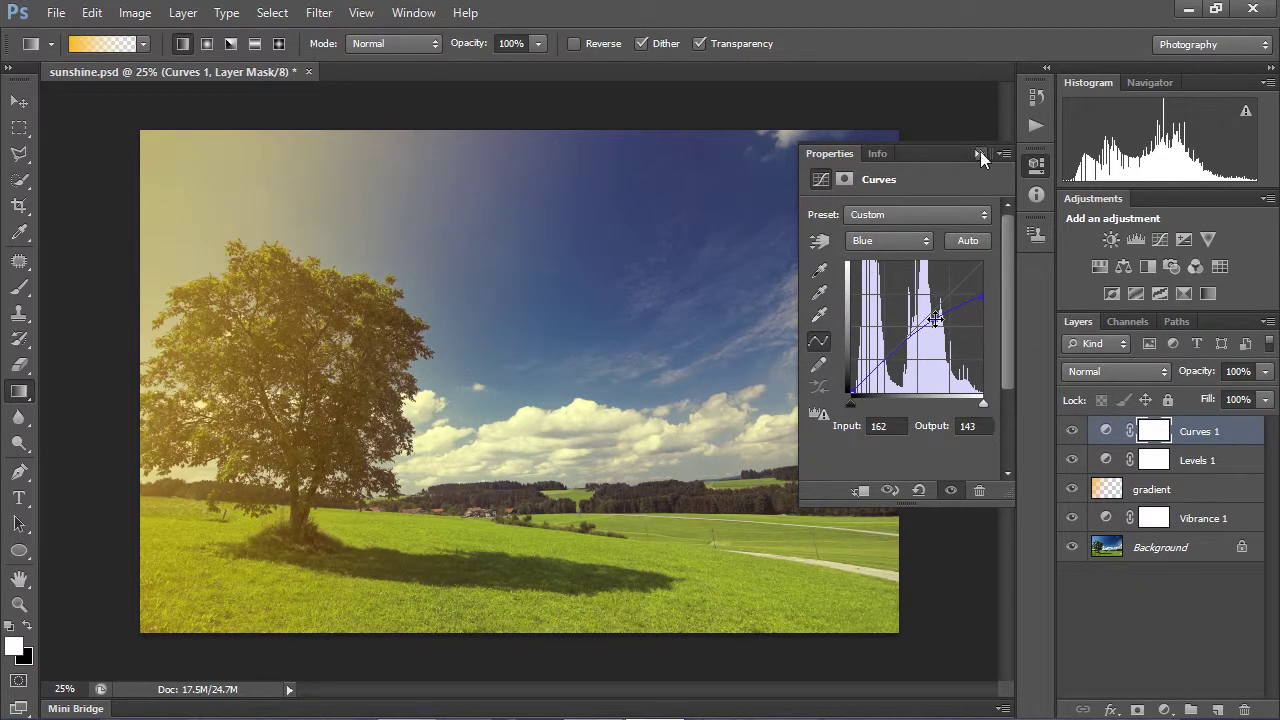
click(1036, 164)
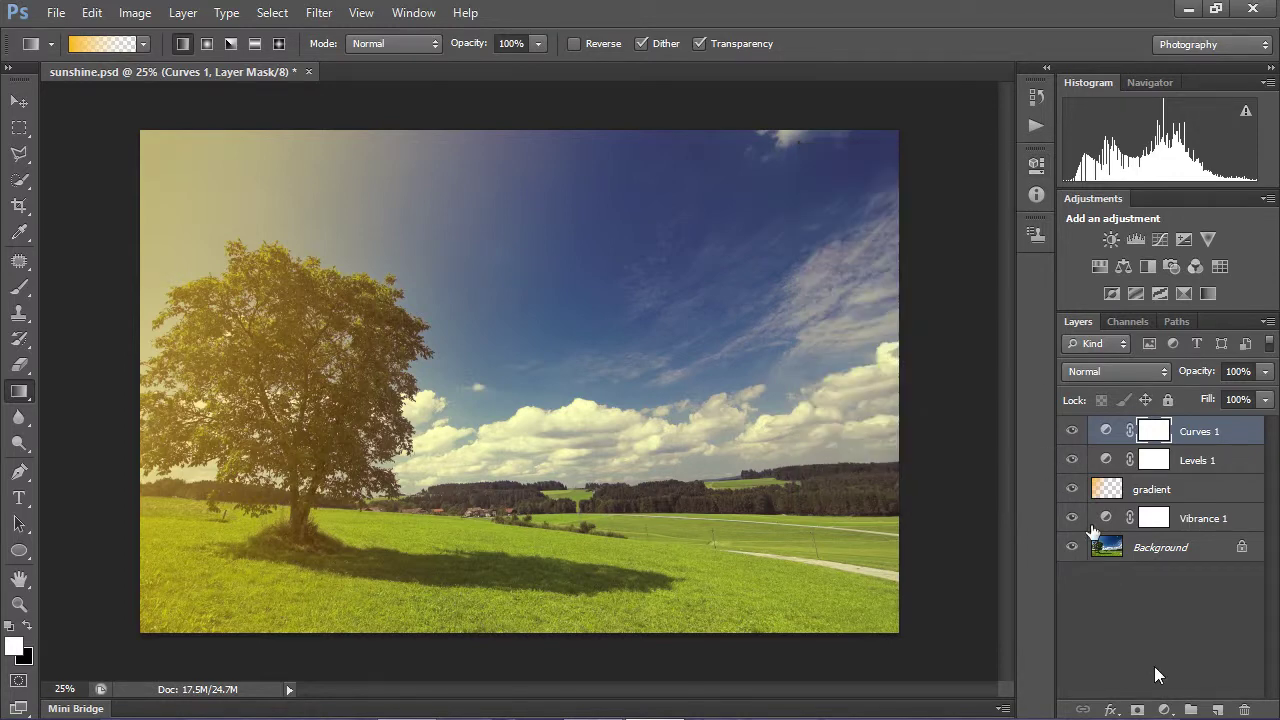
click(1164, 709)
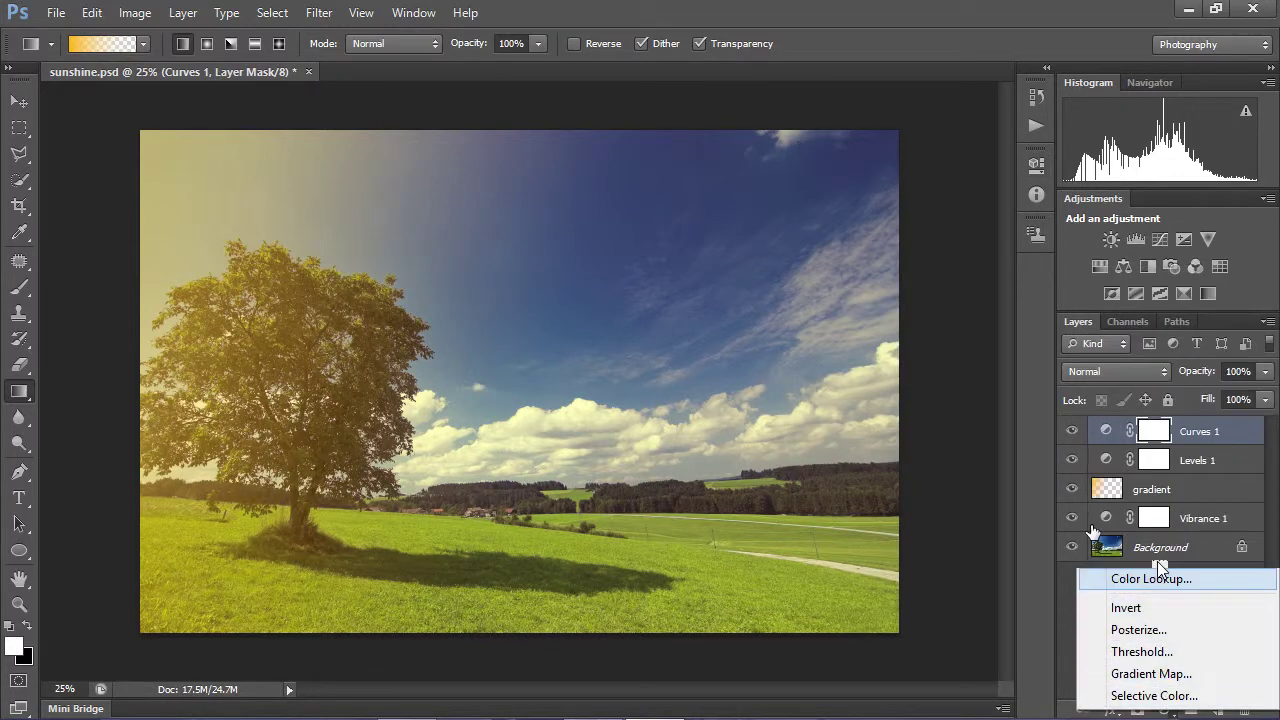
Add a Warming Filter (85) Photo Filter and raise the gradient layer to 100% opacity
click(1112, 533)
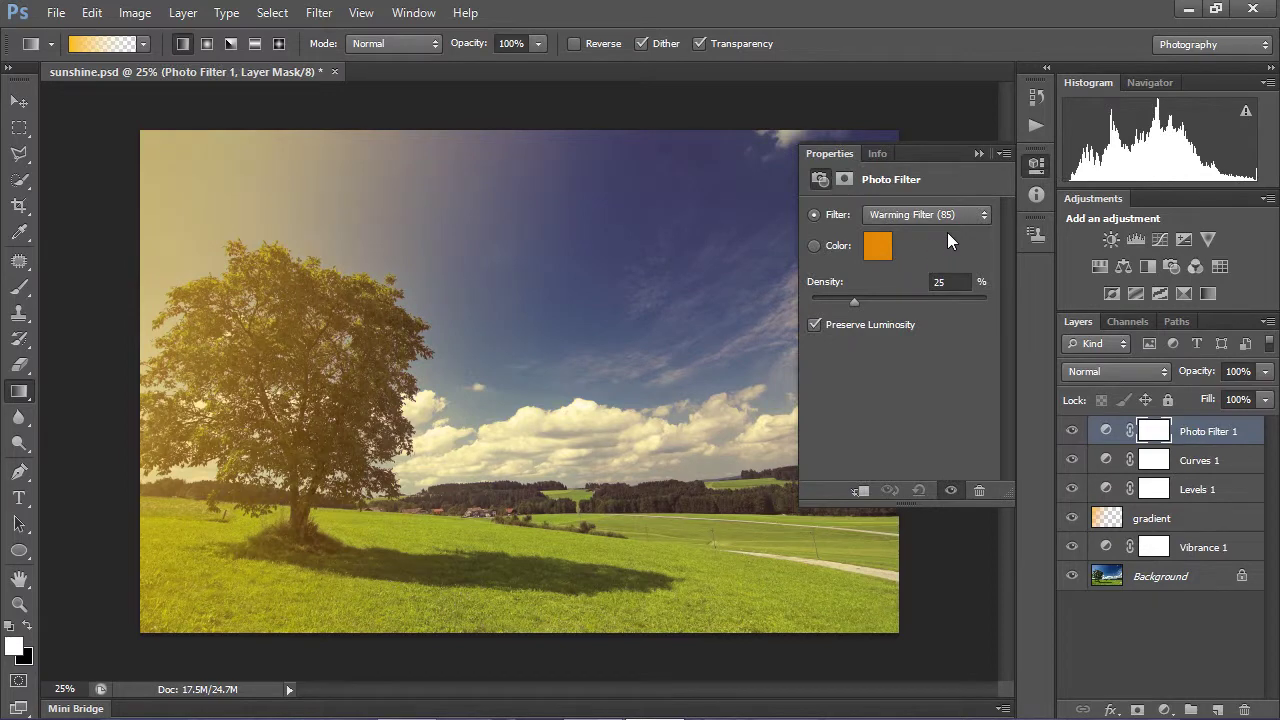
click(979, 153)
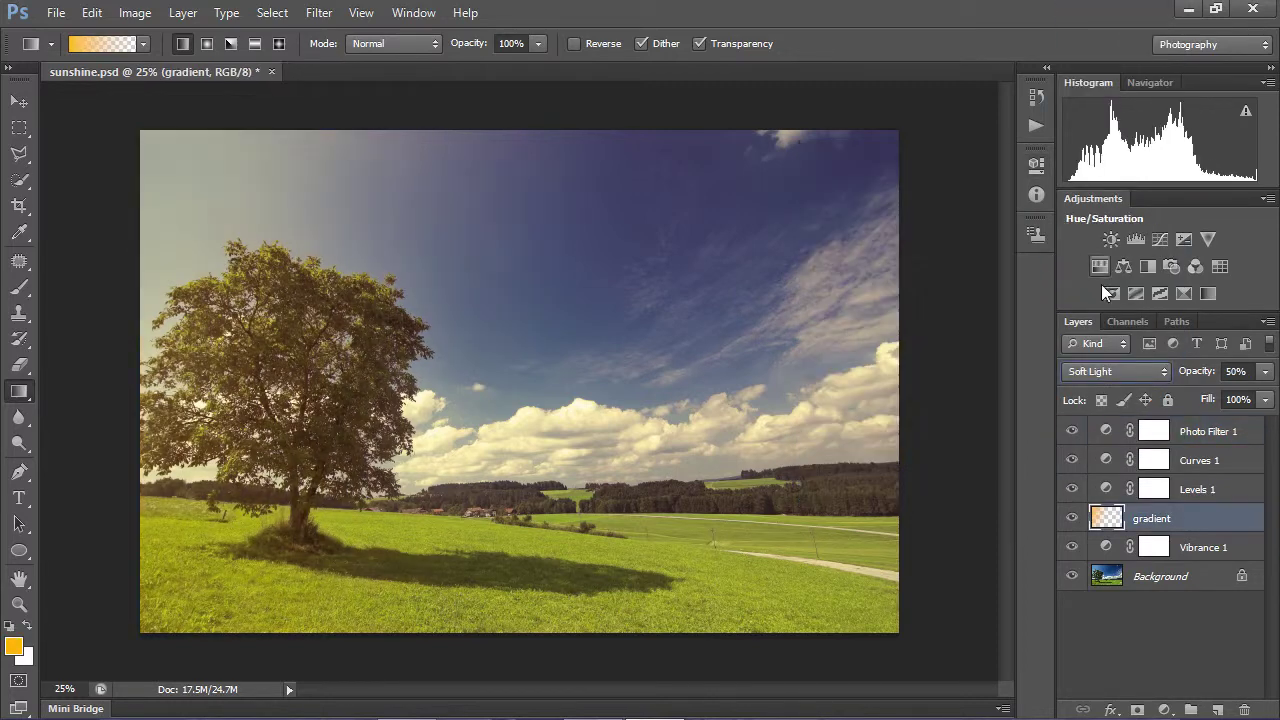
click(1265, 371)
drag(1237, 395, 1272, 395)
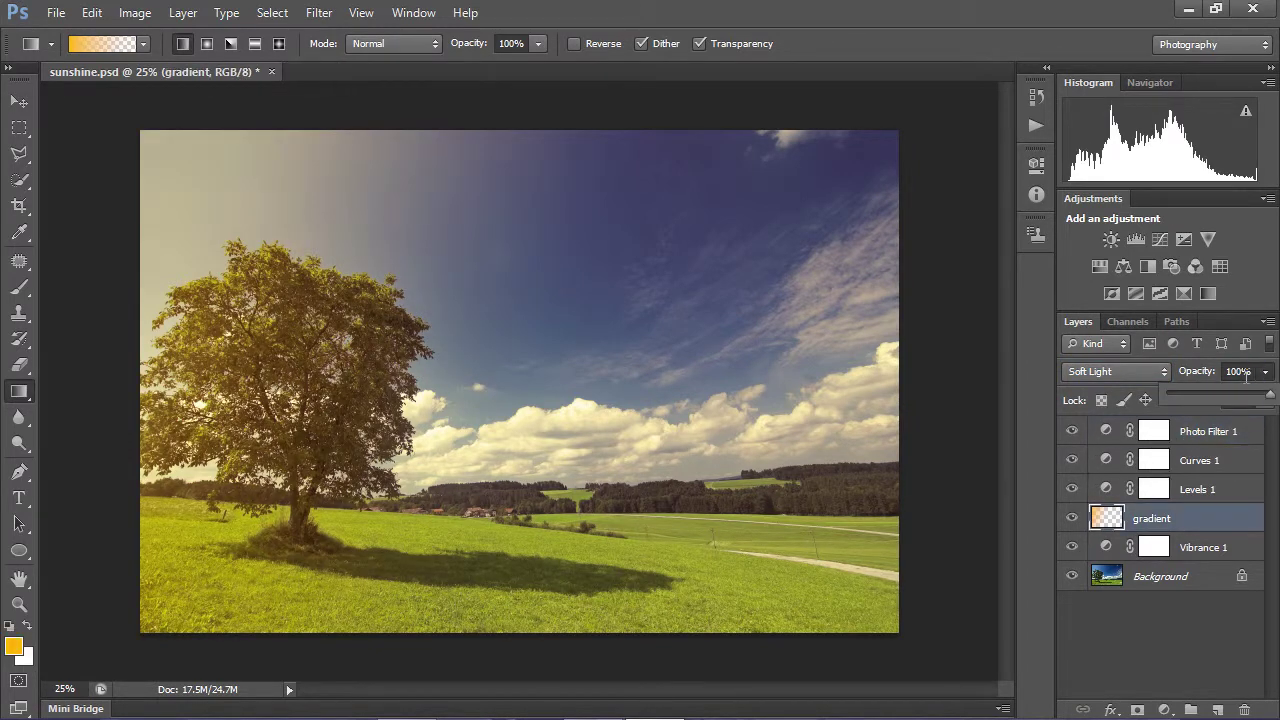
click(1154, 431)
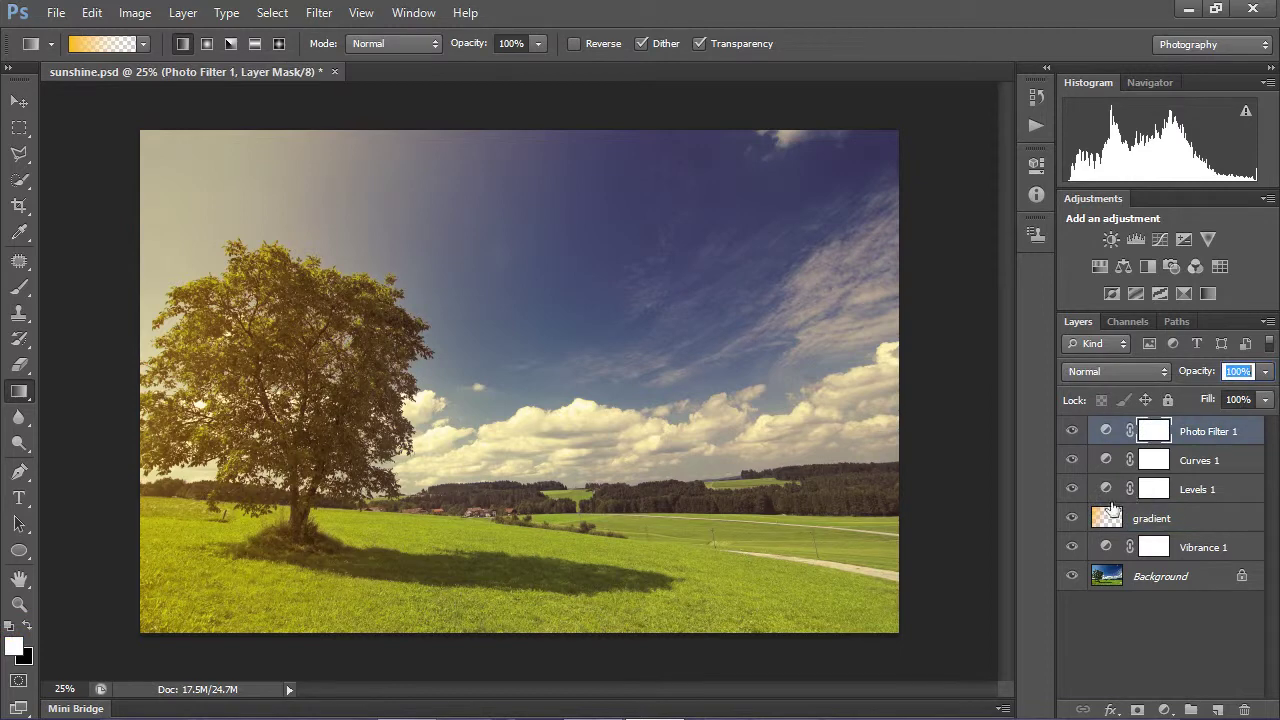
click(1071, 518)
click(1071, 518)
Set the gradient layer's blend mode to Soft Light
click(1125, 518)
click(1118, 370)
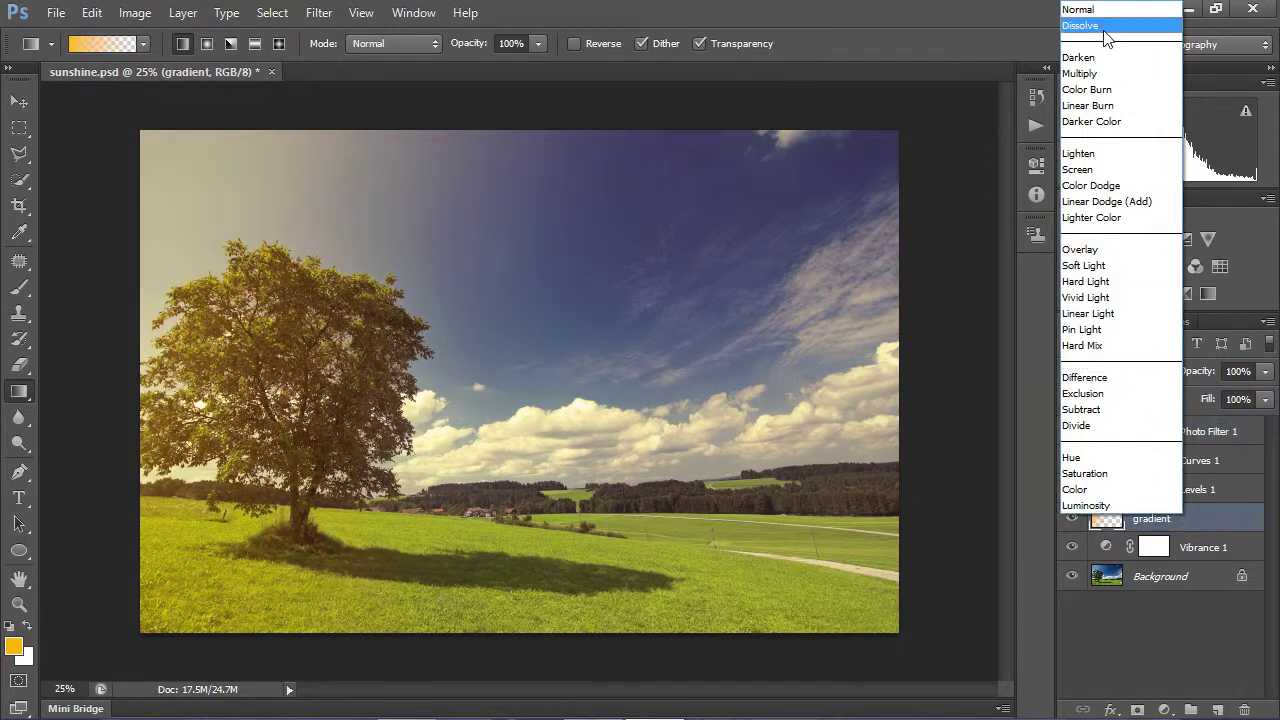
key(Escape)
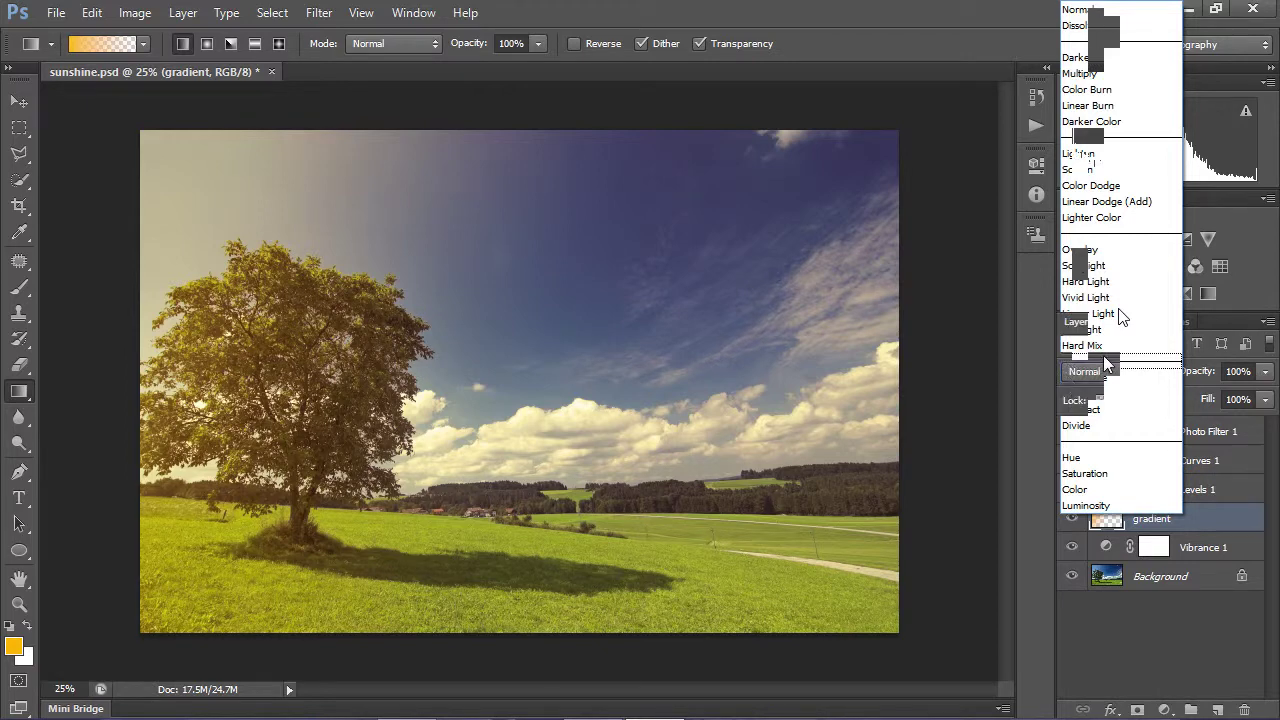
click(1108, 365)
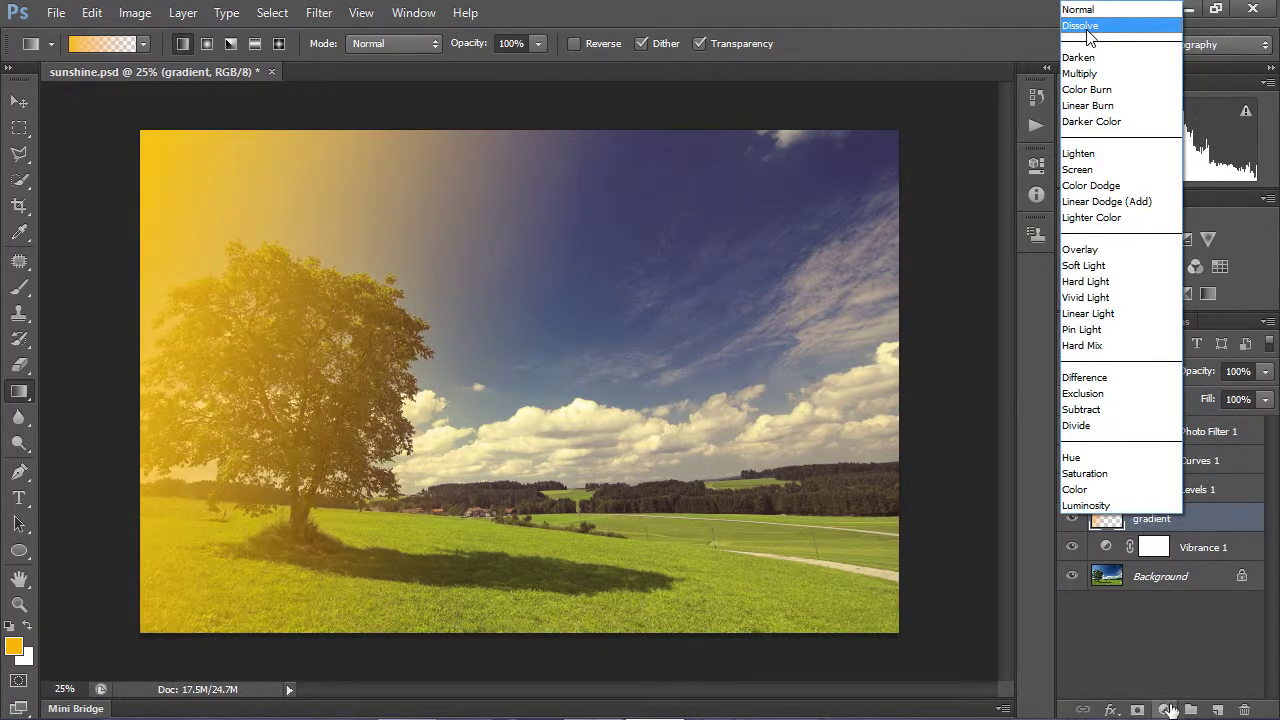
click(1083, 265)
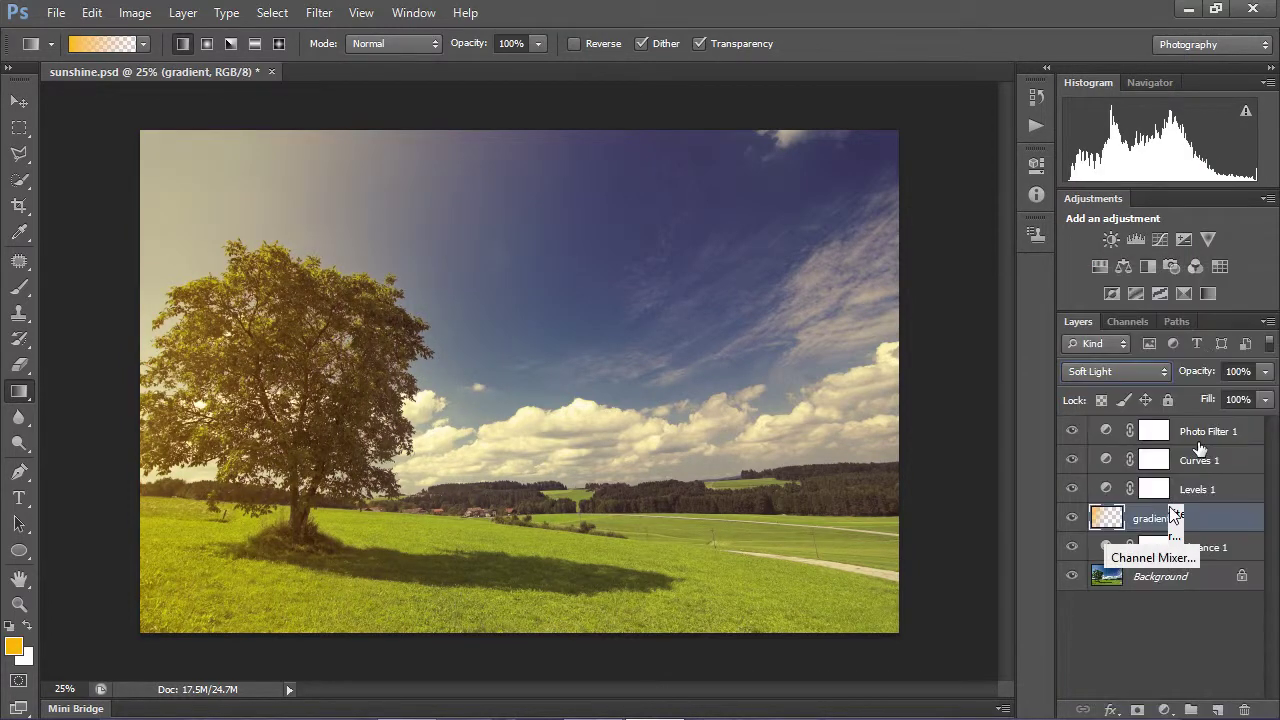
drag(1200, 447, 1140, 398)
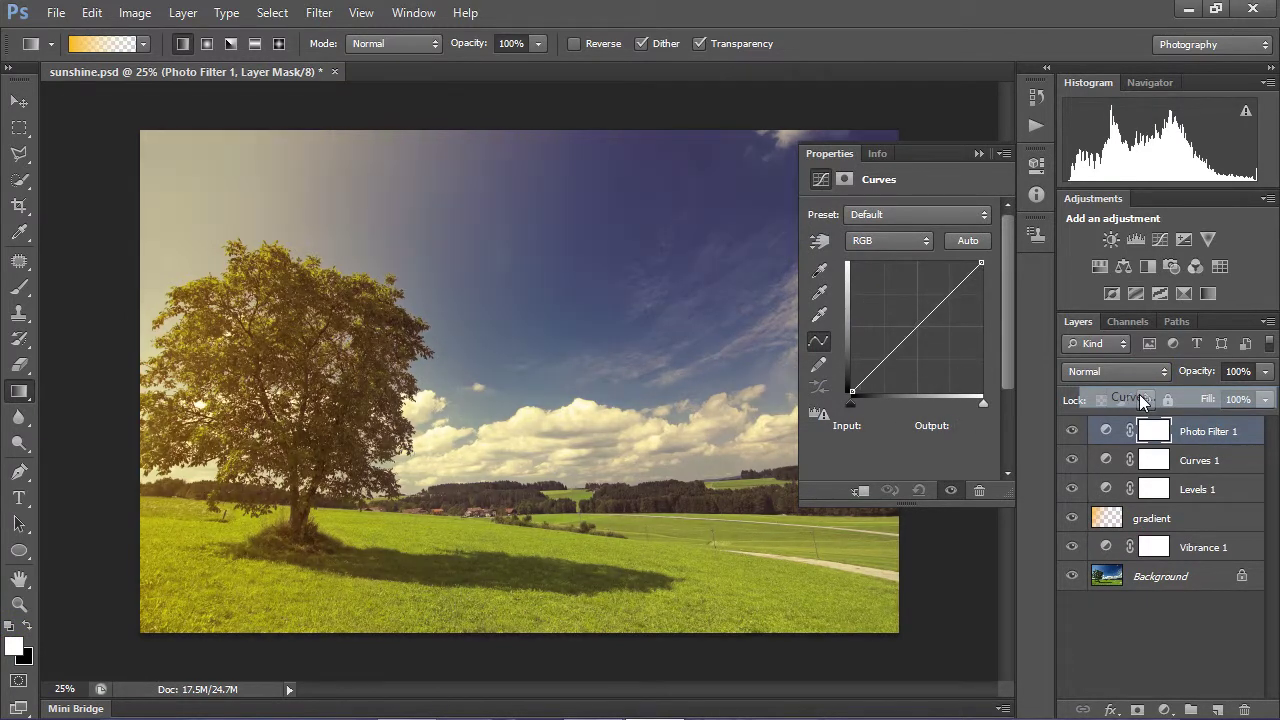
Add a Curves 2 adjustment with a point at 55/43 to deepen the shadows
drag(1140, 398, 1140, 418)
drag(880, 362, 880, 370)
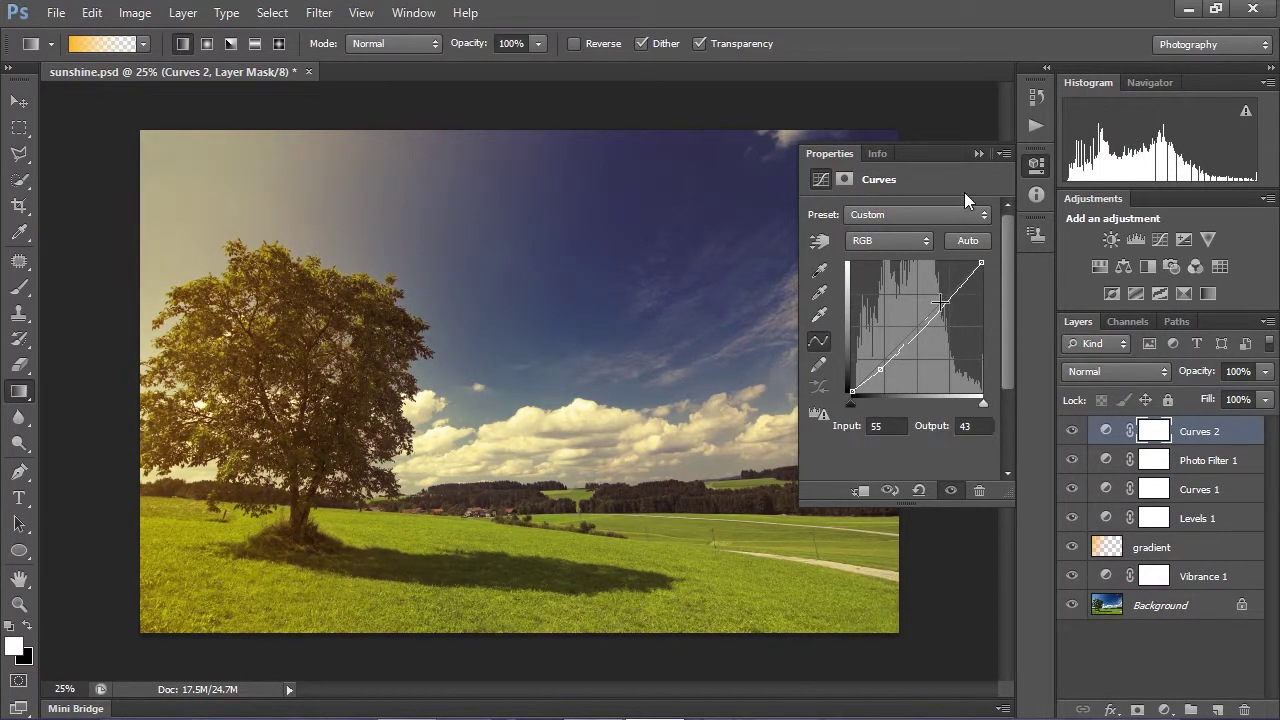
click(976, 150)
key(shift+alt+f)
Set the gradient layer to Normal blending at 30% opacity
click(1137, 375)
key(Escape)
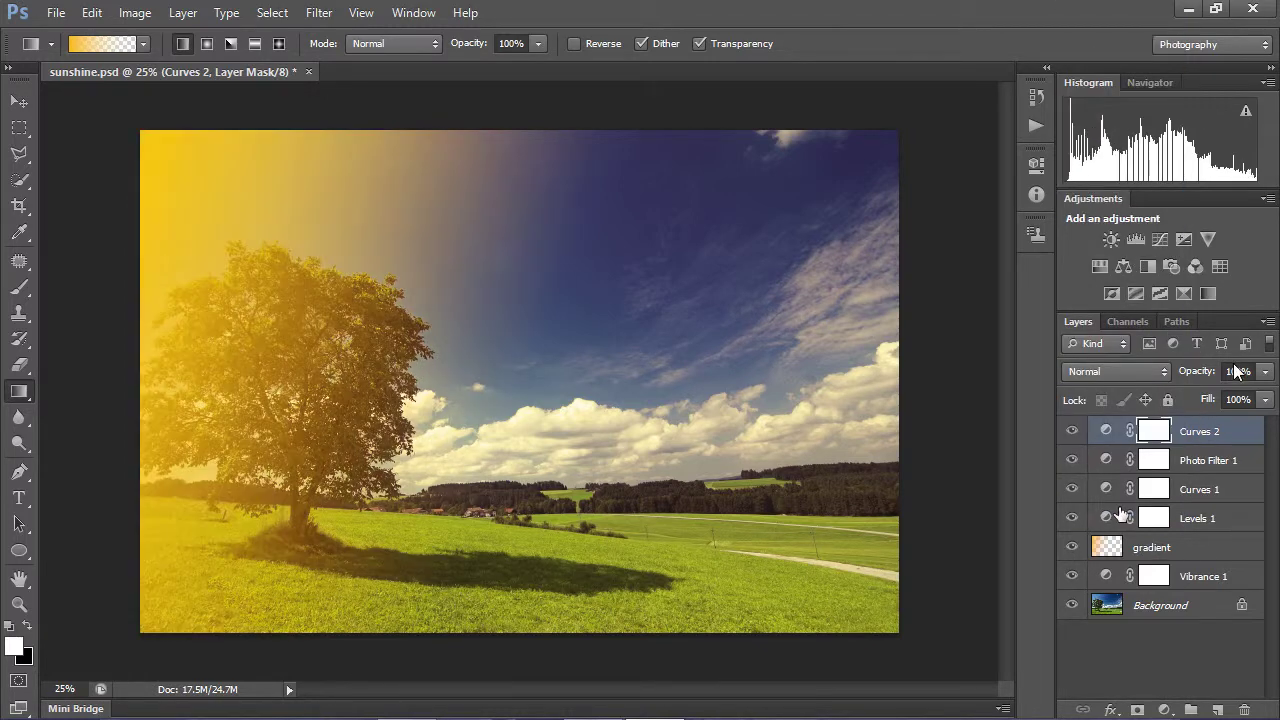
key(alt+bracketleft)
key(alt+bracketleft)
key(alt+bracketleft)
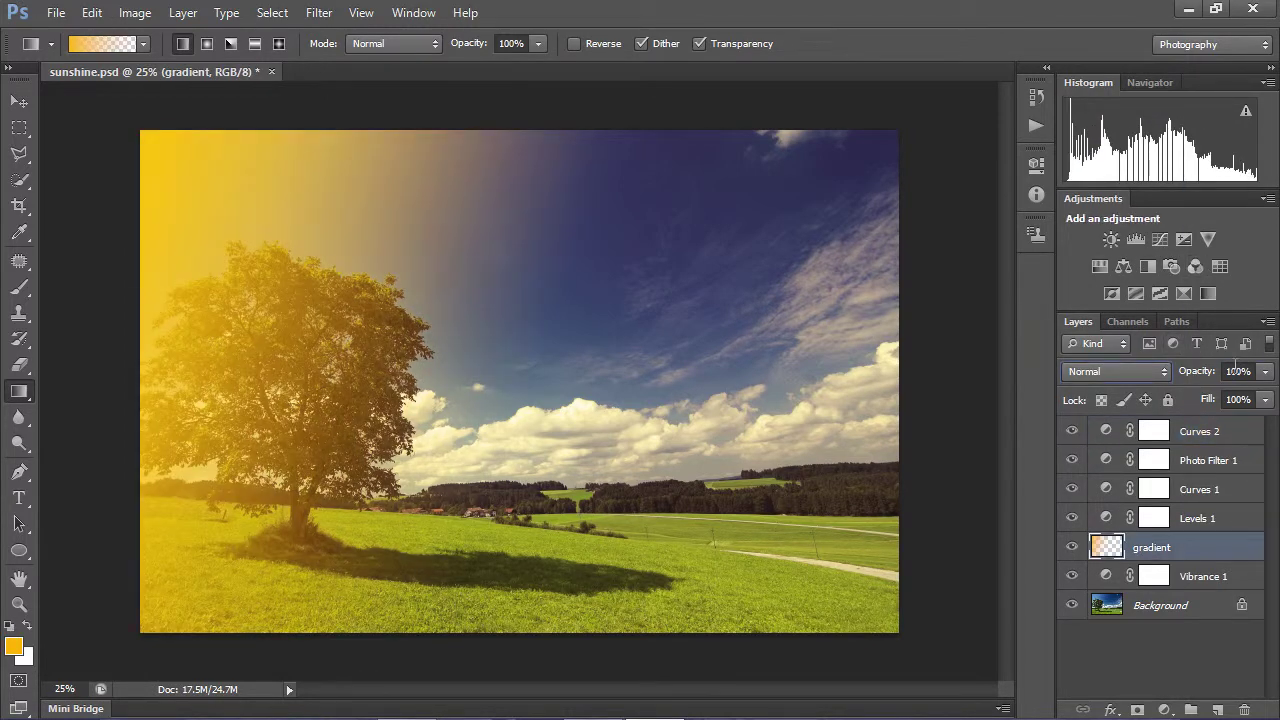
mouse_move(1238, 369)
mouse_down()
mouse_move(1180, 369)
mouse_move(1238, 369)
mouse_up()
drag(1238, 368, 1200, 262)
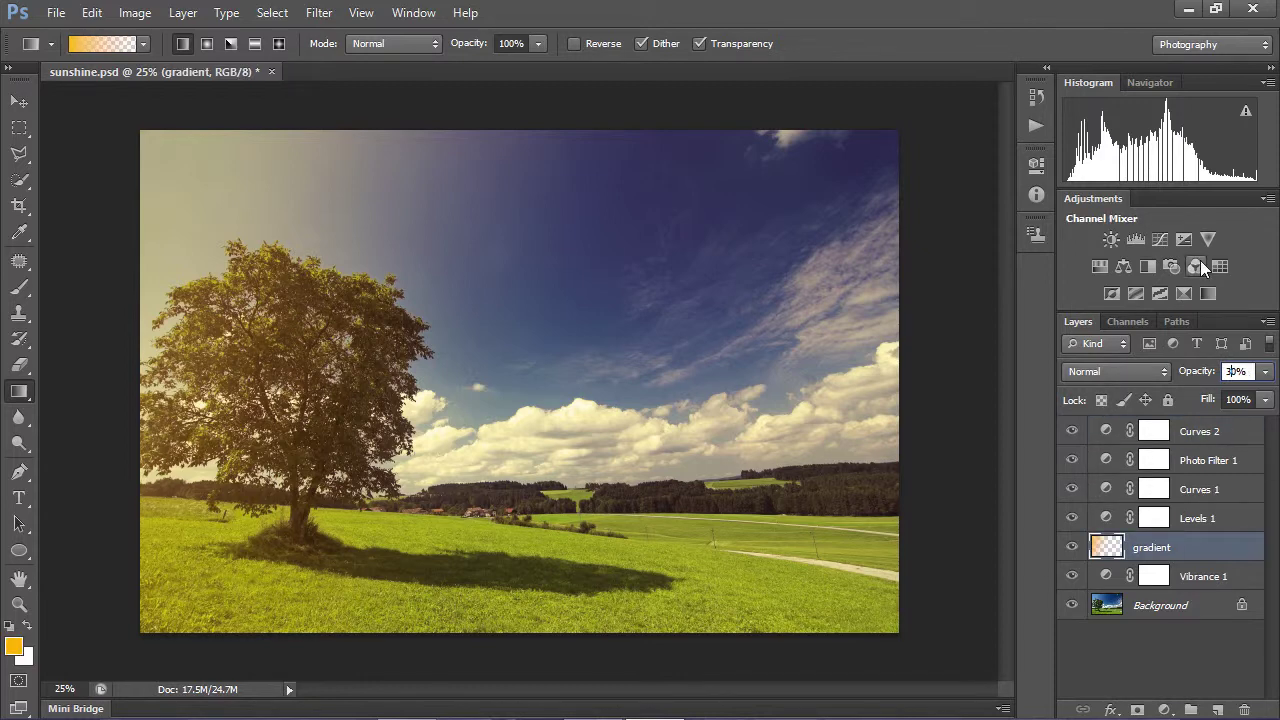
click(1153, 432)
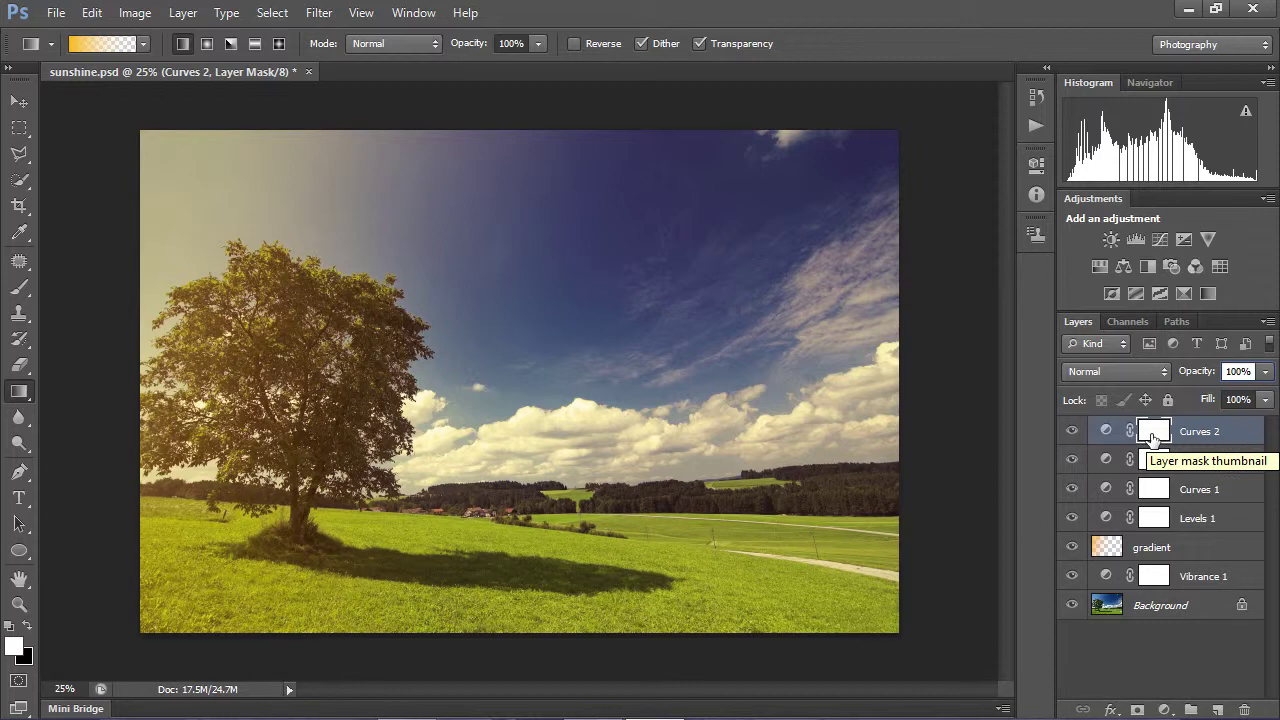
right_click(1170, 607)
Duplicate Background, move the copy to the top, toggle it to compare, and leave it hidden
click(1125, 473)
click(848, 222)
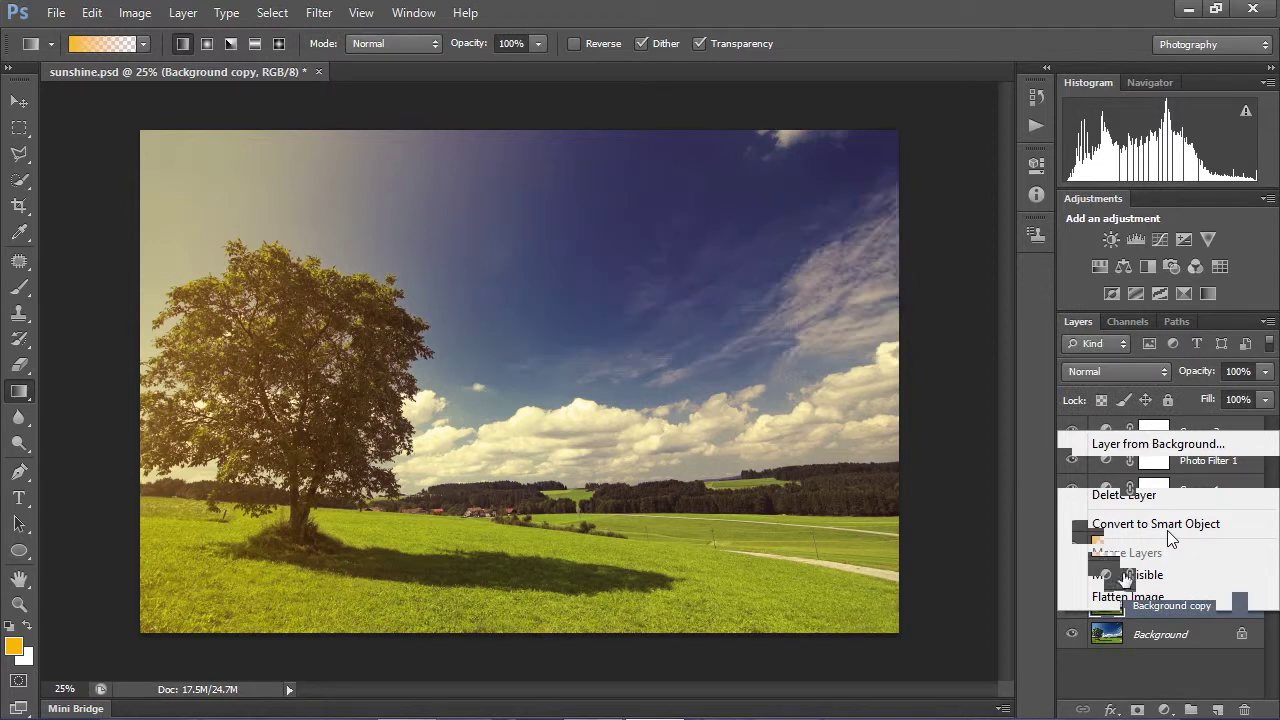
drag(1159, 592, 1103, 425)
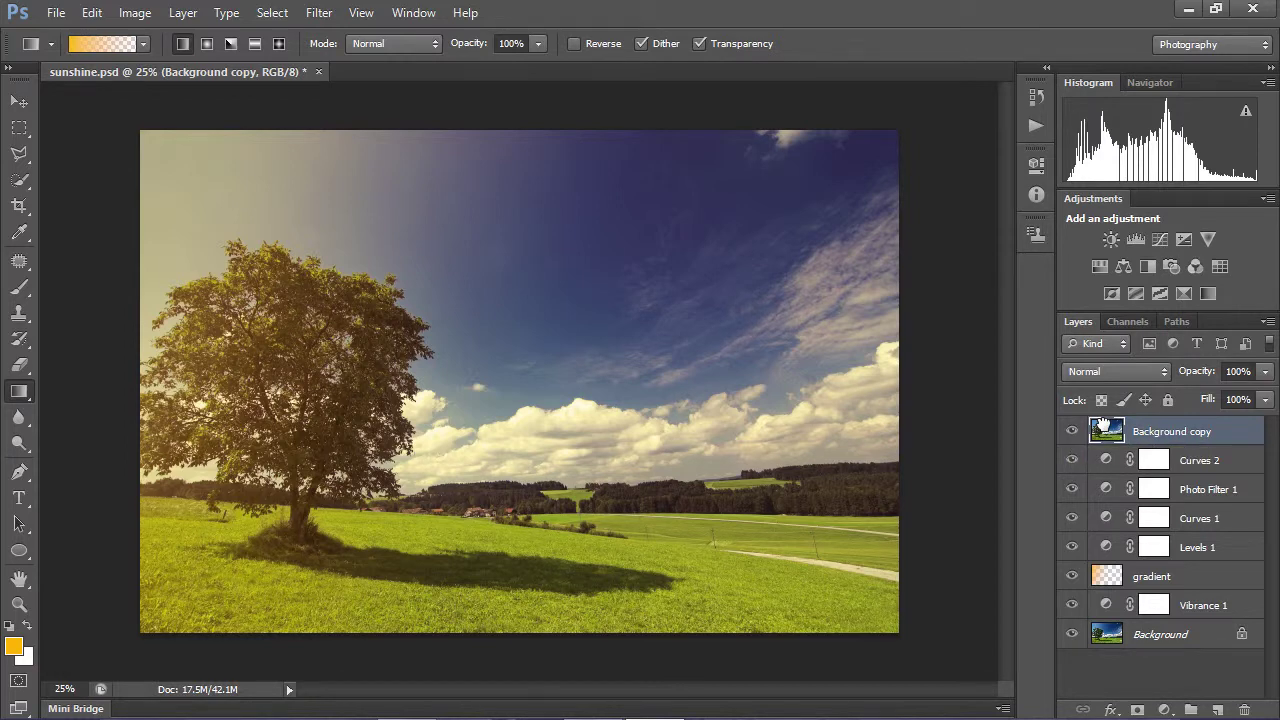
click(1071, 430)
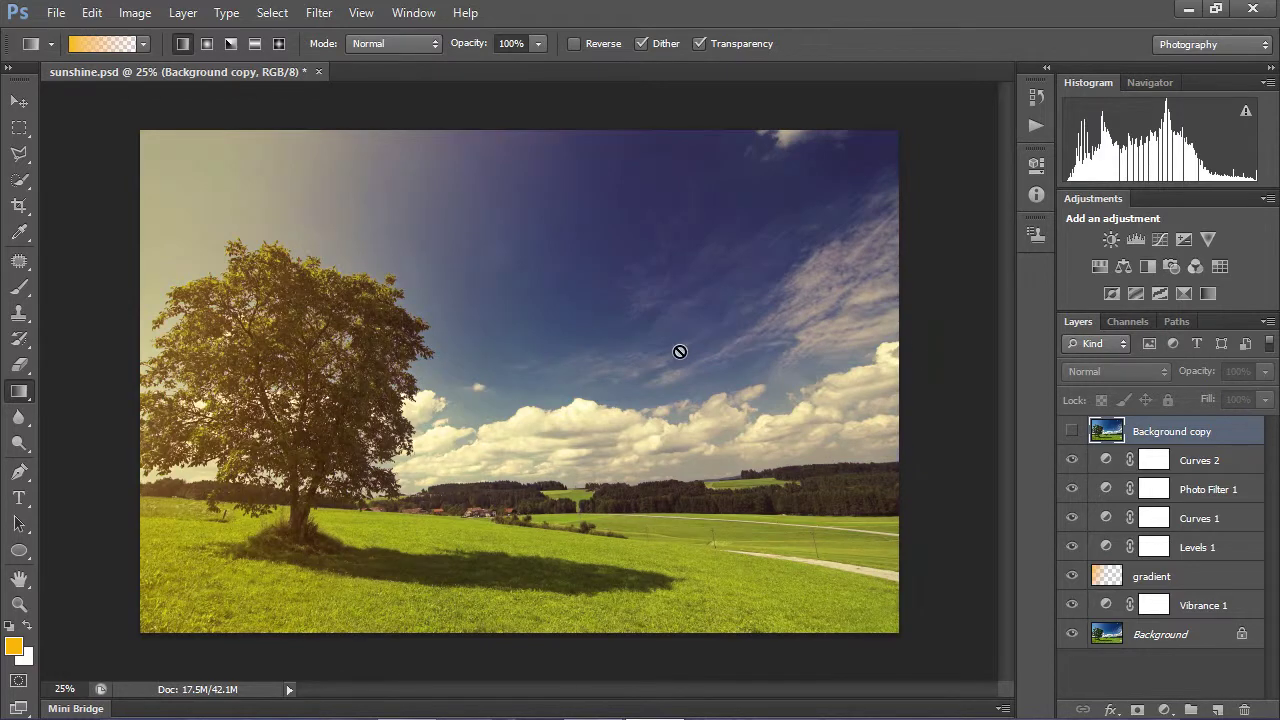
click(1071, 431)
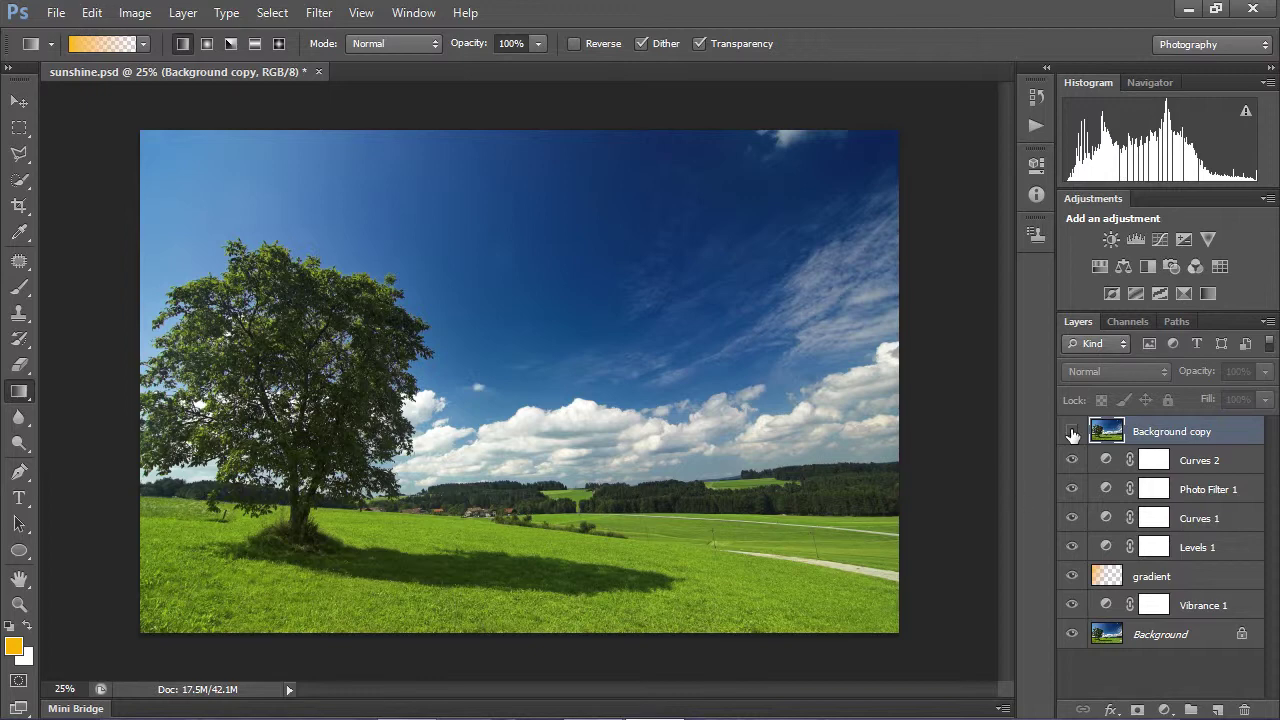
click(1072, 432)
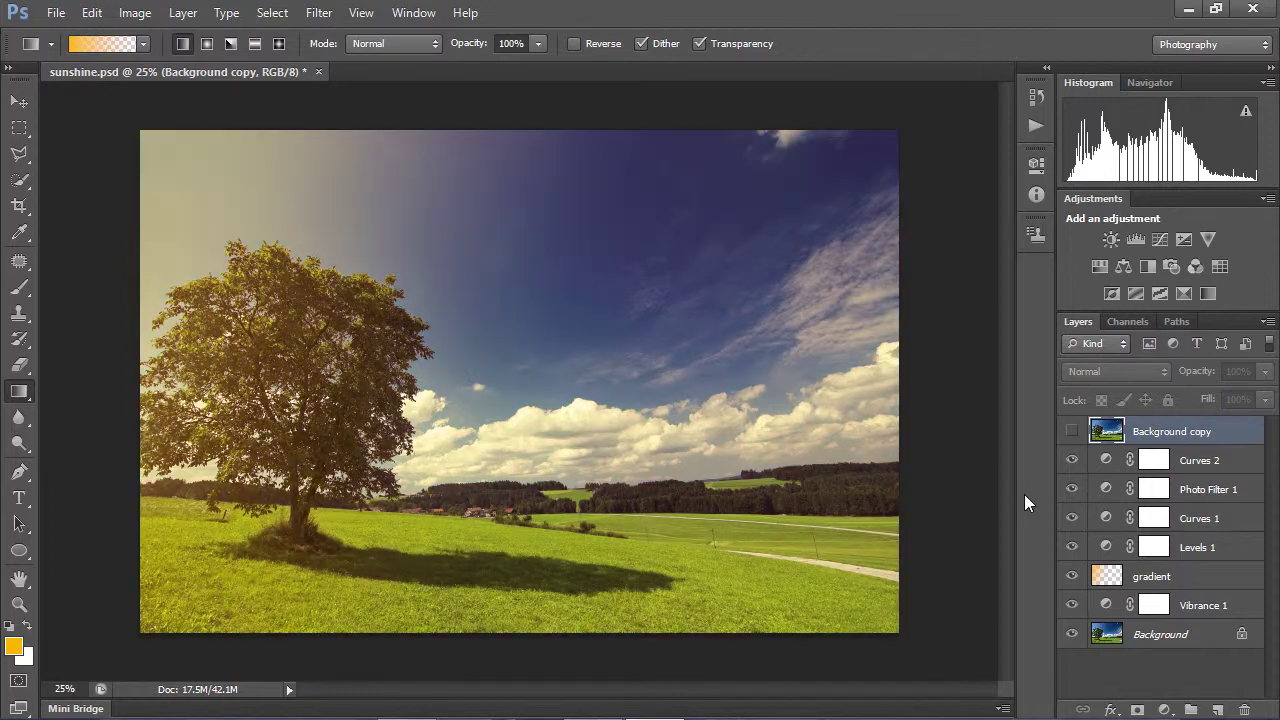